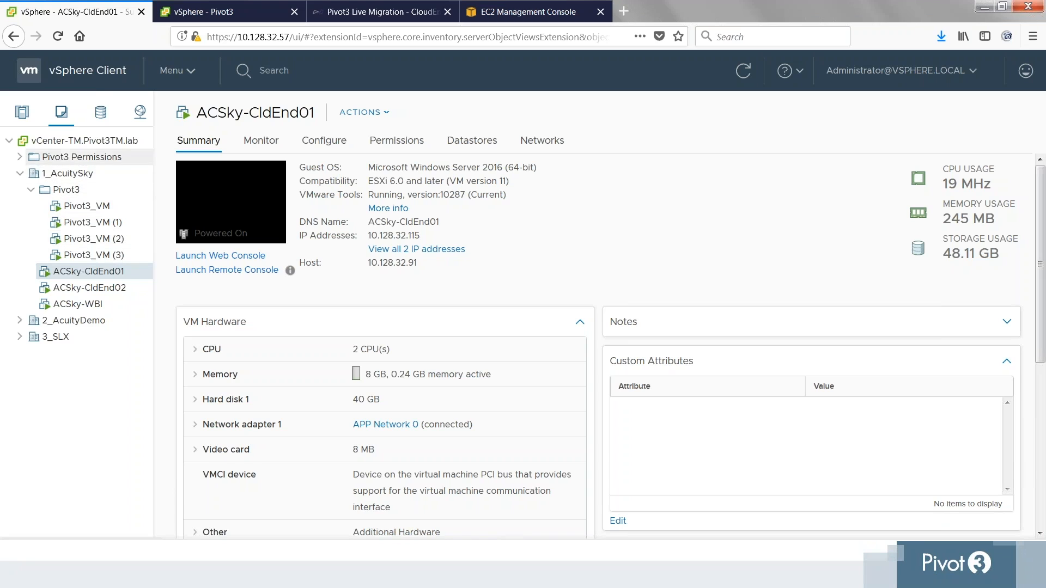
Examine the Pivot3 dashboard and the status and summary of AcuitySky and the Acuity cloud at 10.2.1.248 in the physical domain.
left_click(91, 81)
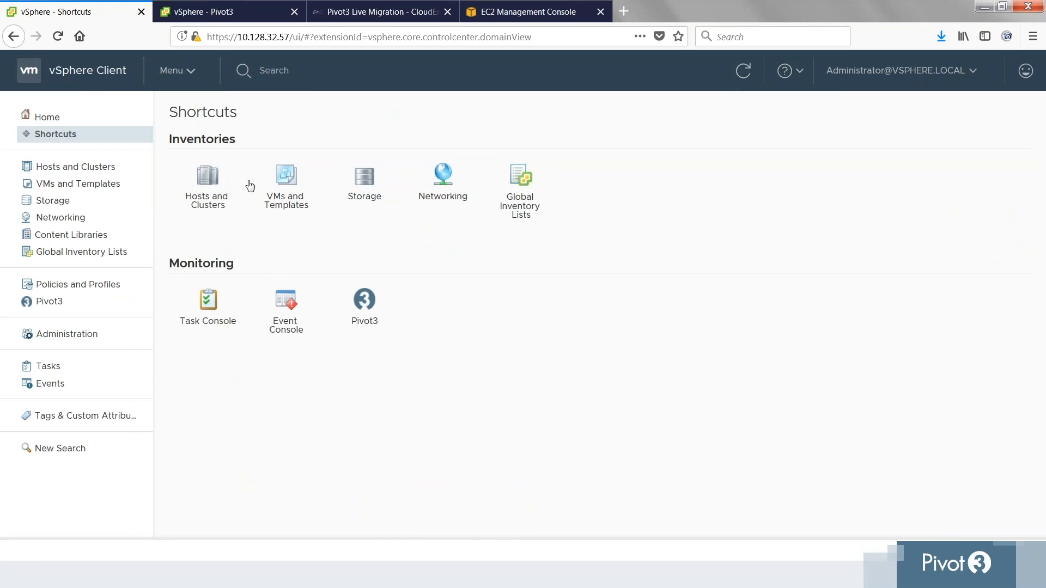
left_click(201, 8)
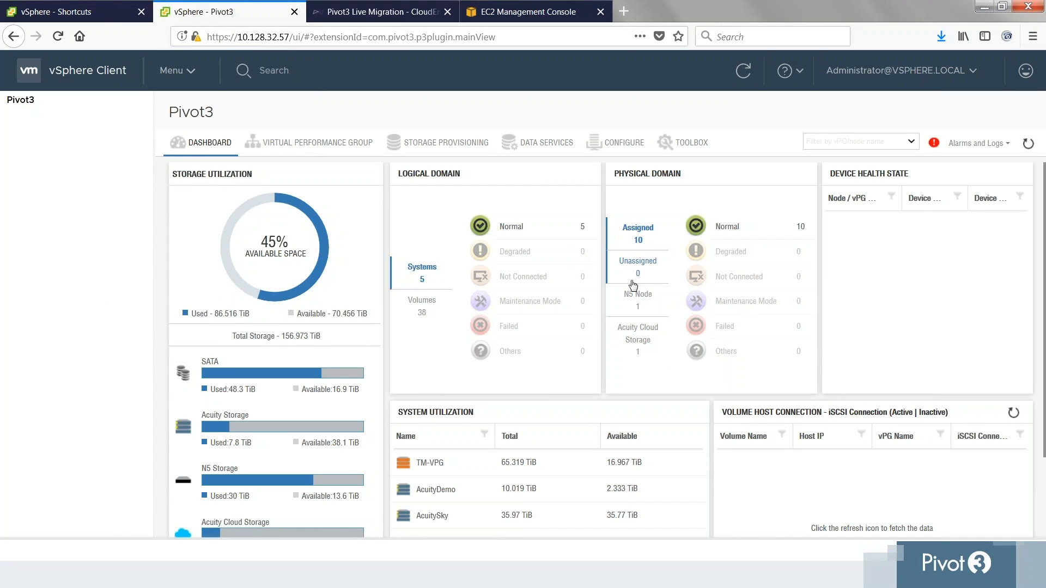
left_click(626, 147)
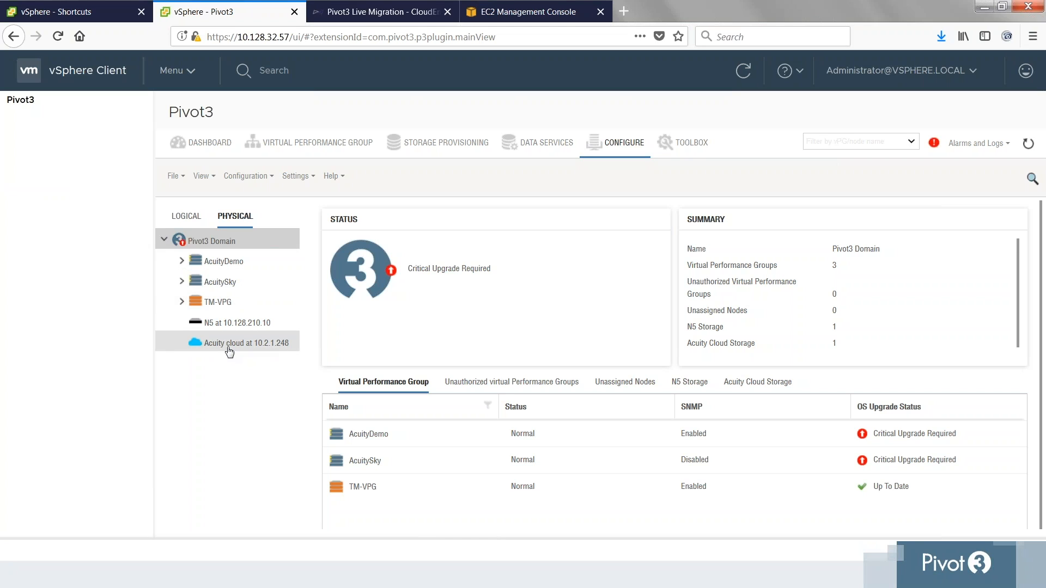
left_click(221, 282)
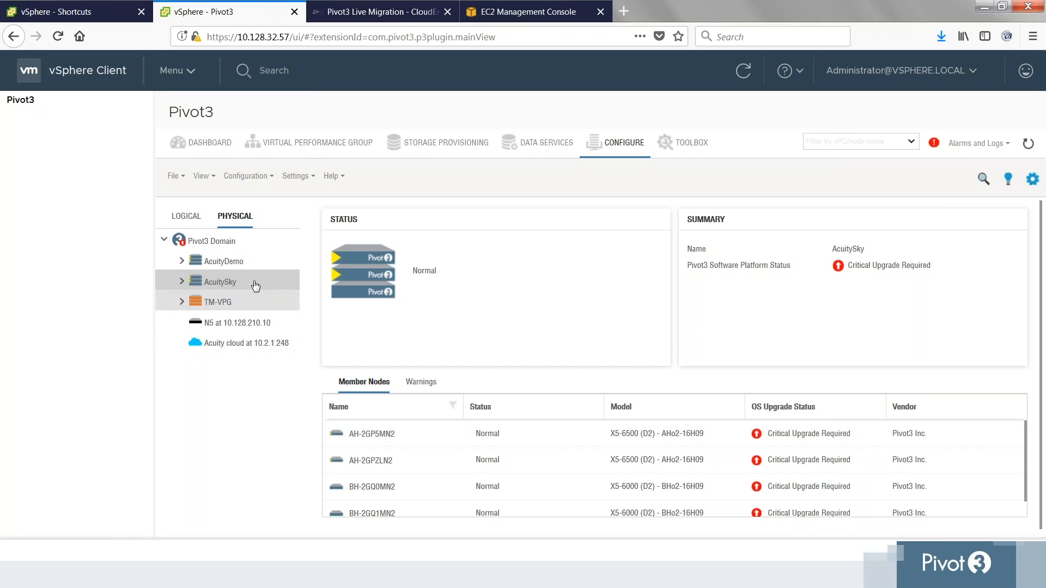
left_click(235, 345)
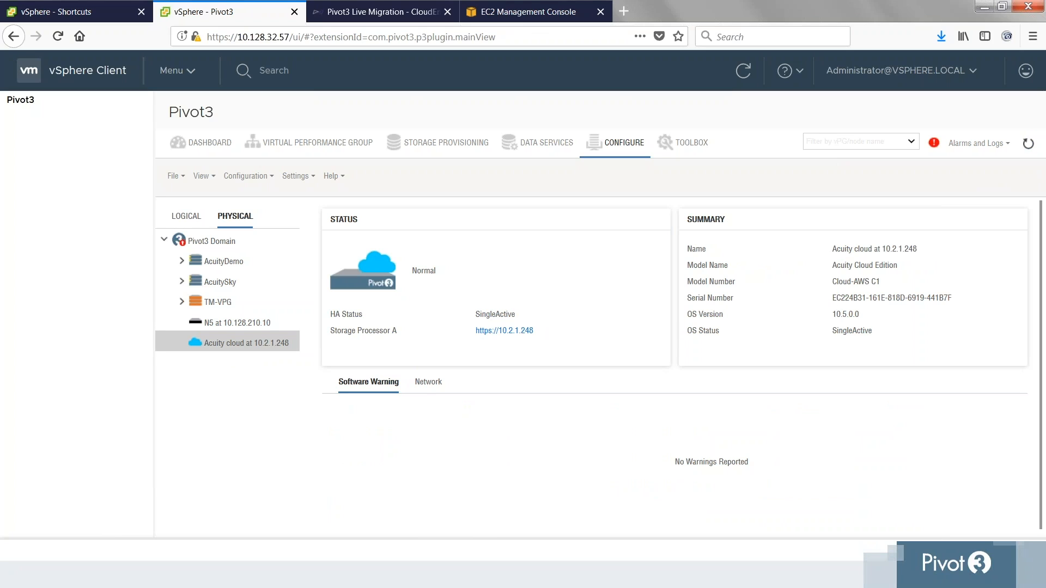
left_click_drag(835, 314, 863, 317)
Start a new protection policy in the data services of the AcuitySky vPG and name it Daily Cloud Back Up.
left_click(542, 147)
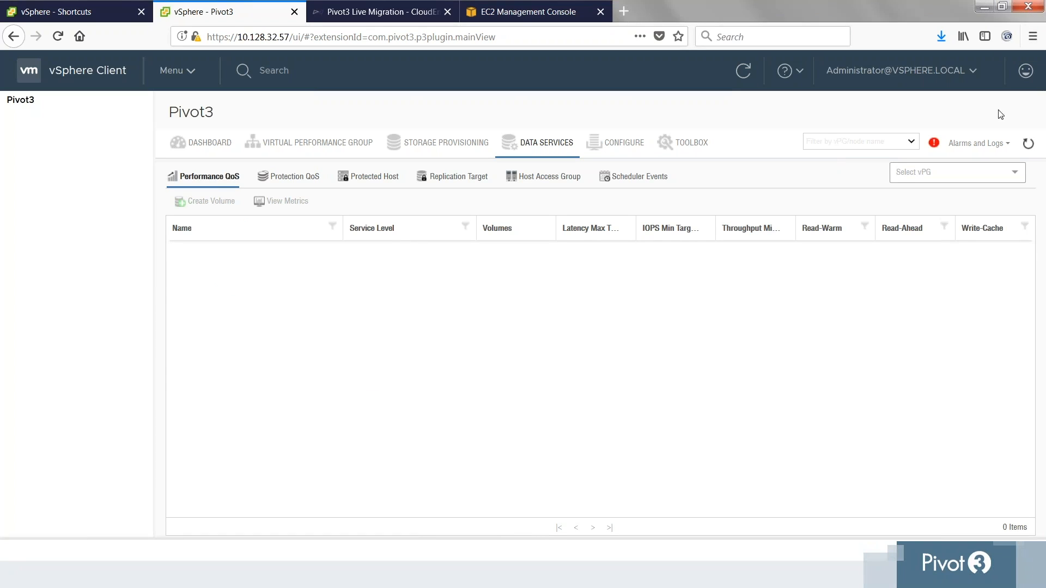
left_click(959, 172)
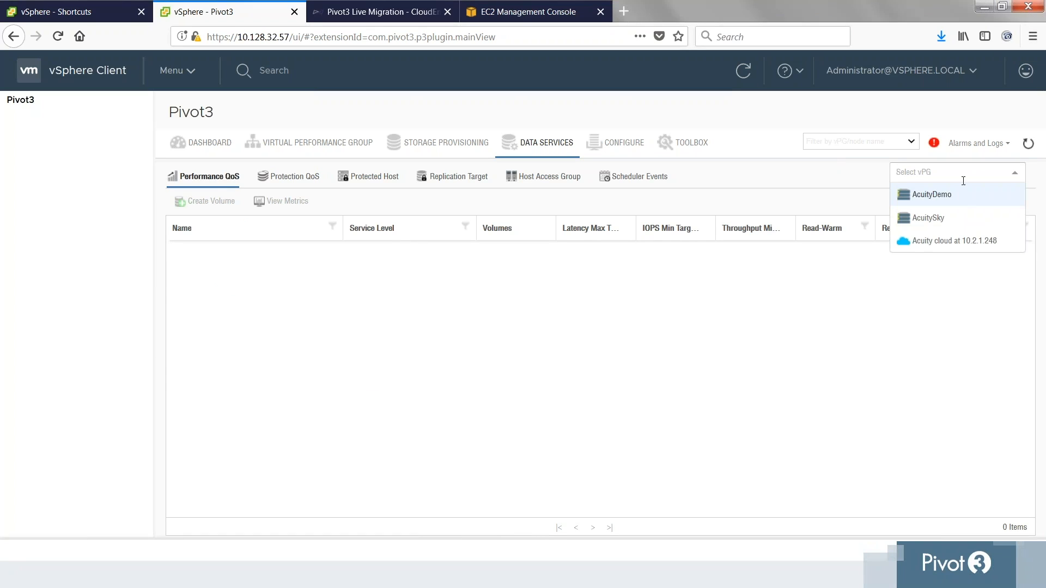
left_click(955, 219)
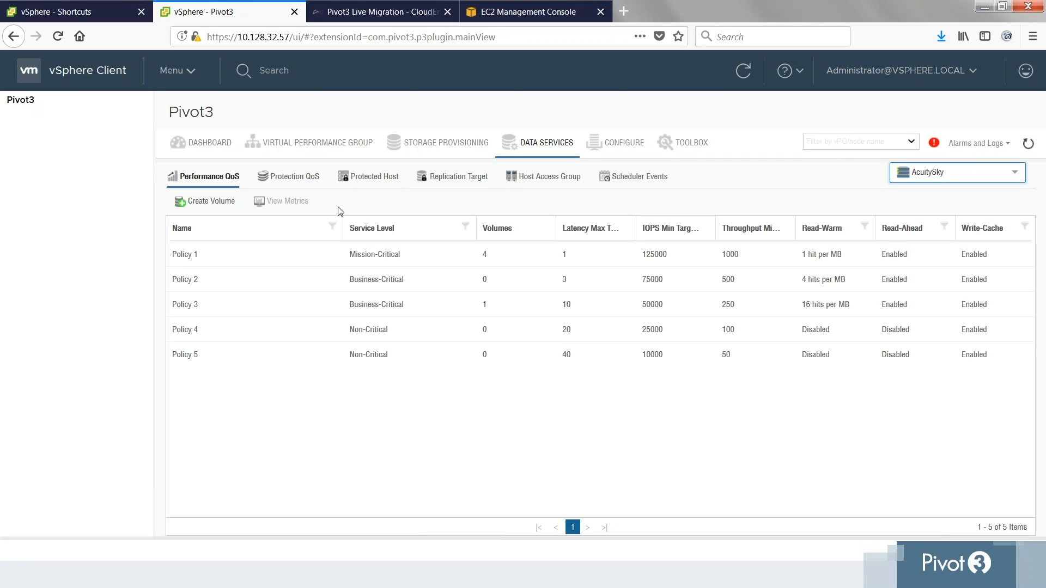
left_click(308, 179)
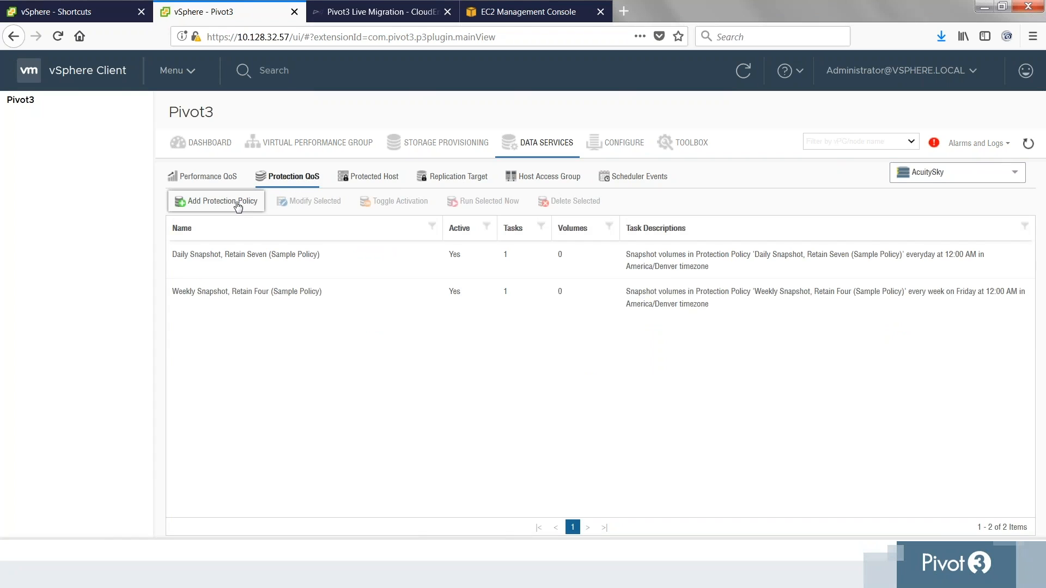
left_click(238, 203)
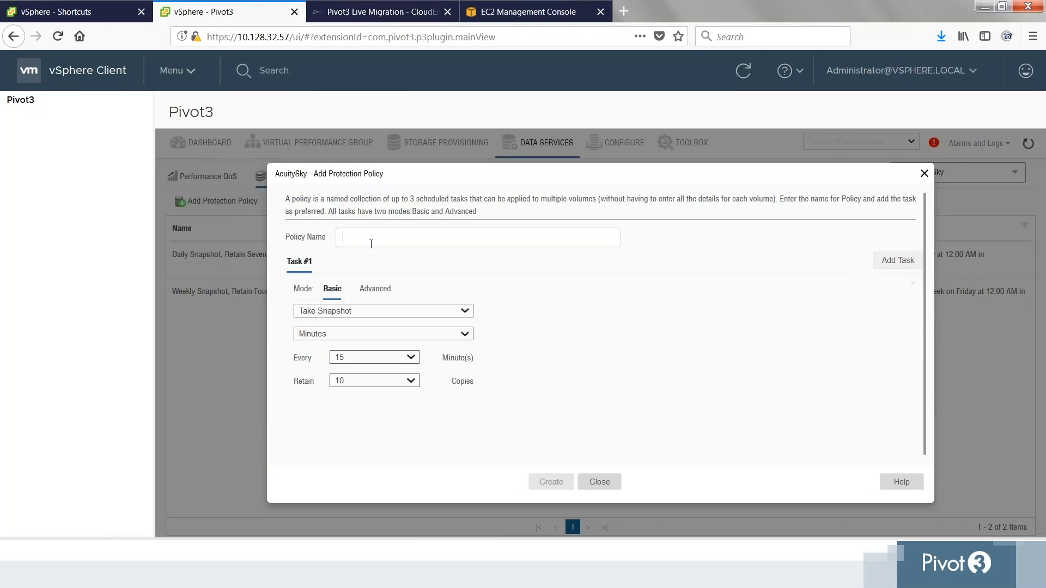
type("Dai")
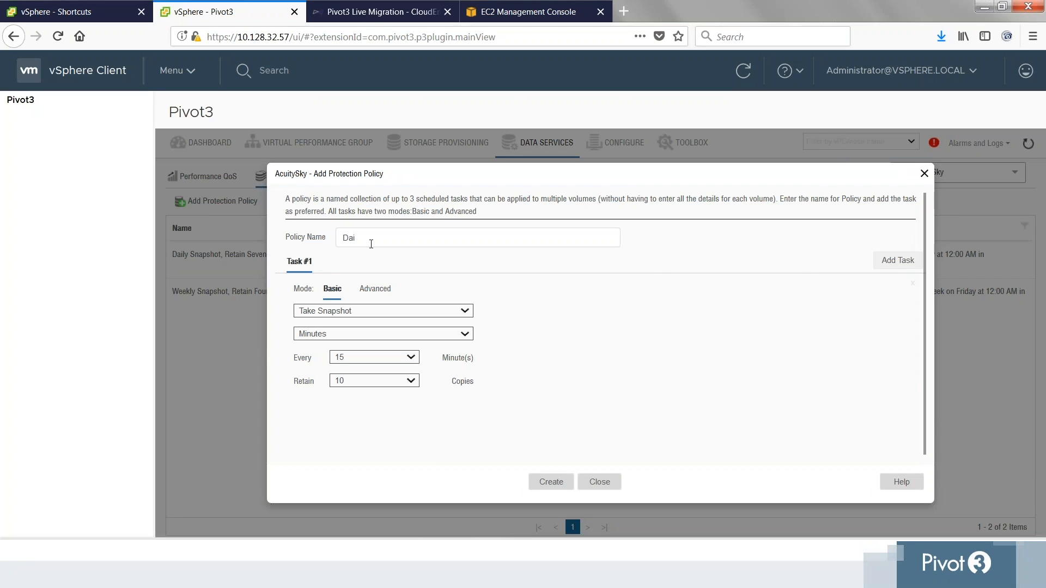
type("ly Cloud BAck Up")
left_click_drag(389, 237, 395, 238)
type("a")
Set the policy's first task to Start Replication with AcuityCloudDR as the replication target.
left_click(359, 309)
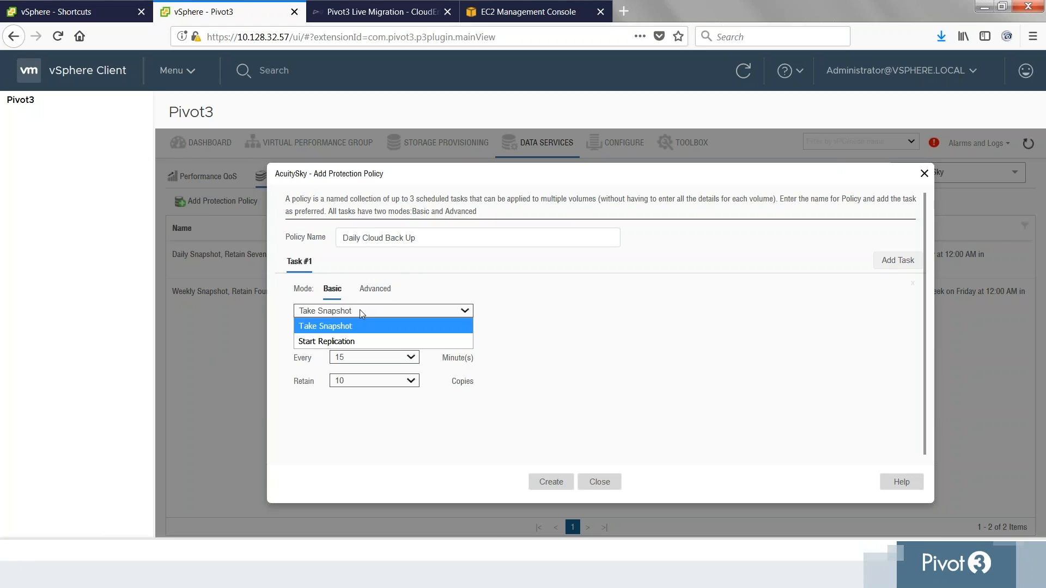
left_click(345, 341)
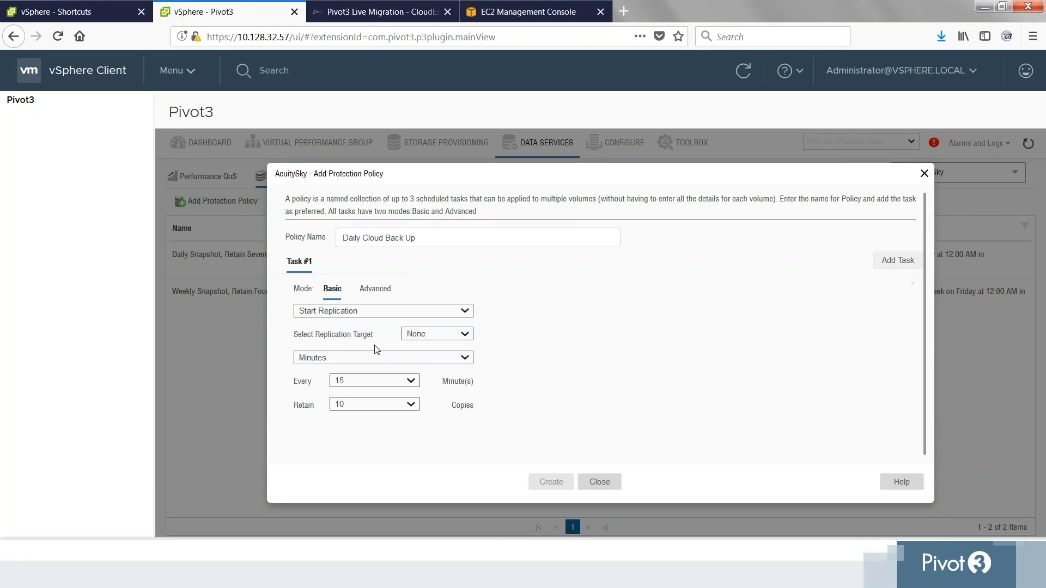
left_click(436, 334)
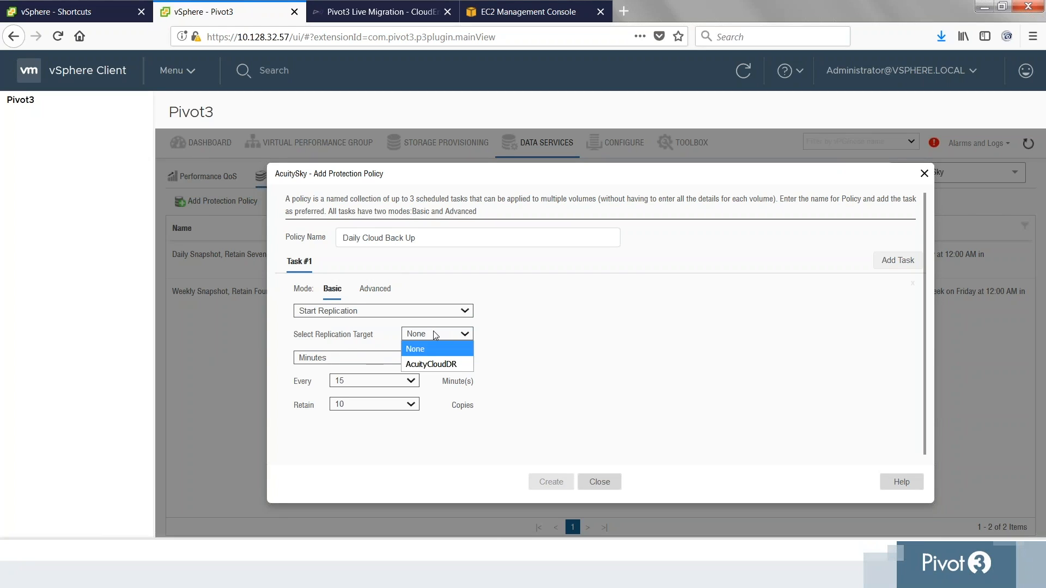
left_click(433, 363)
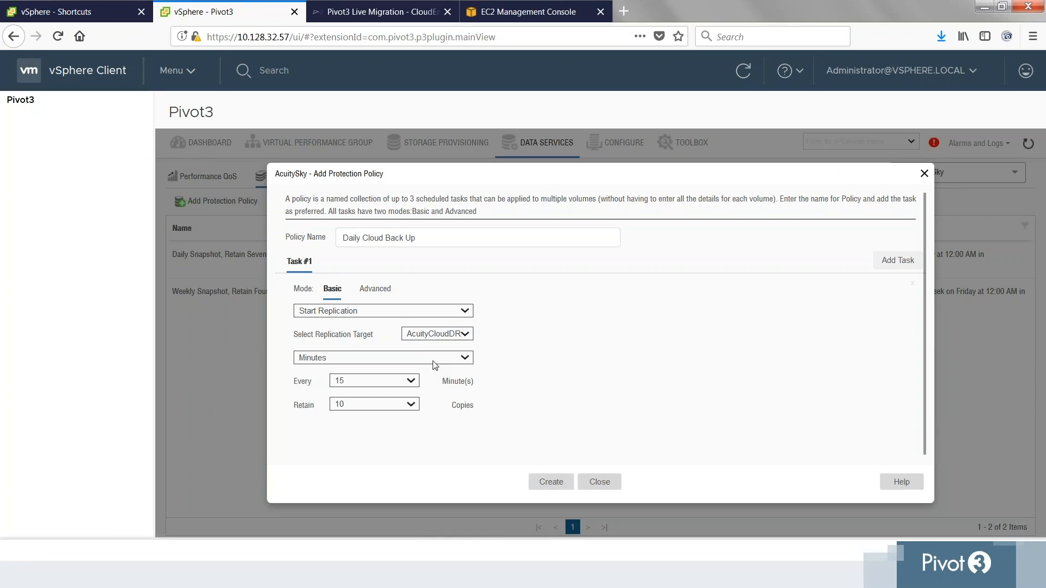
Schedule the replication task in Days, running every 1 day, and create the policy.
left_click(334, 359)
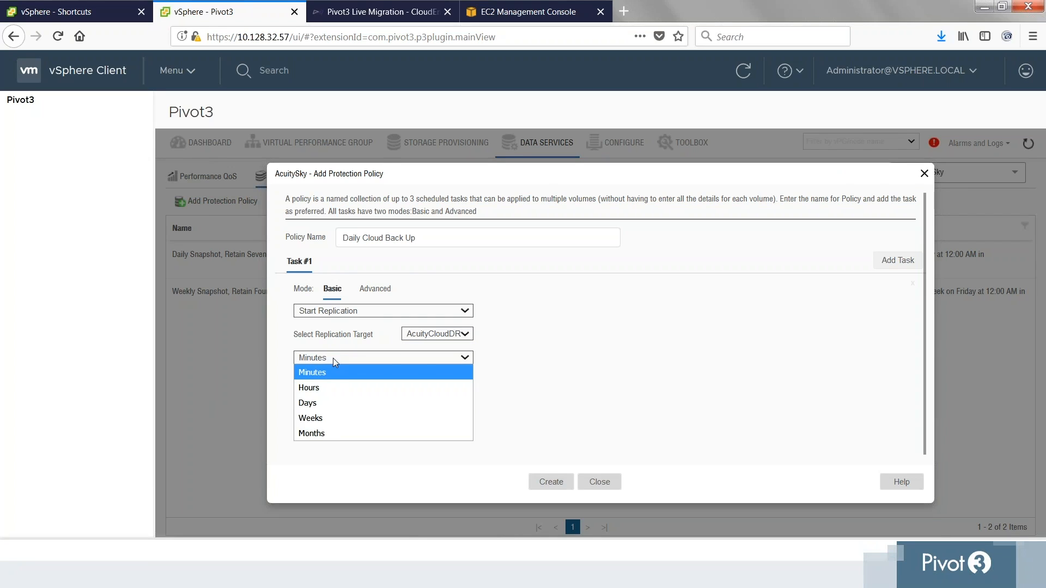
left_click(325, 408)
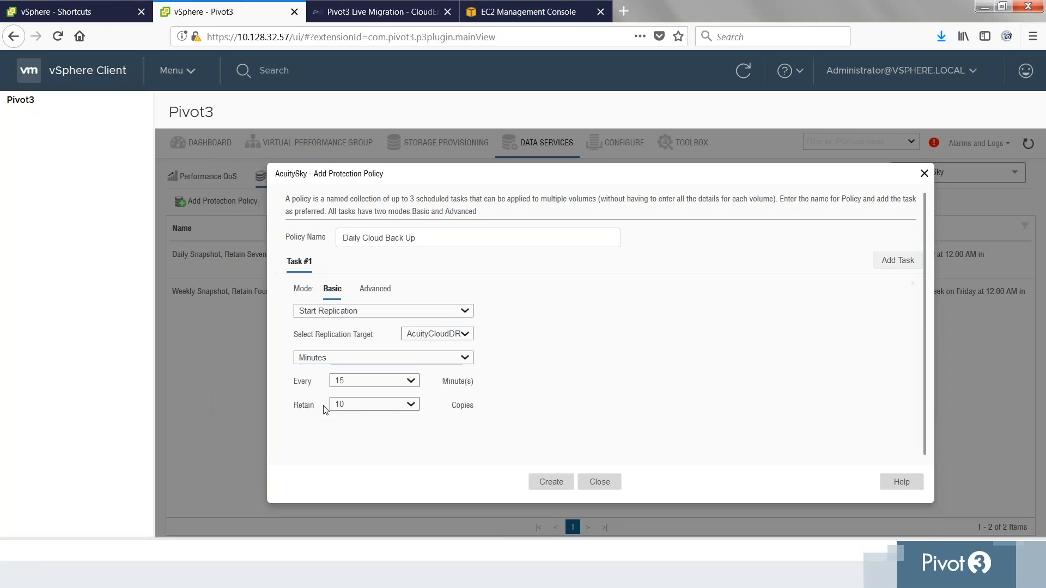
left_click(370, 388)
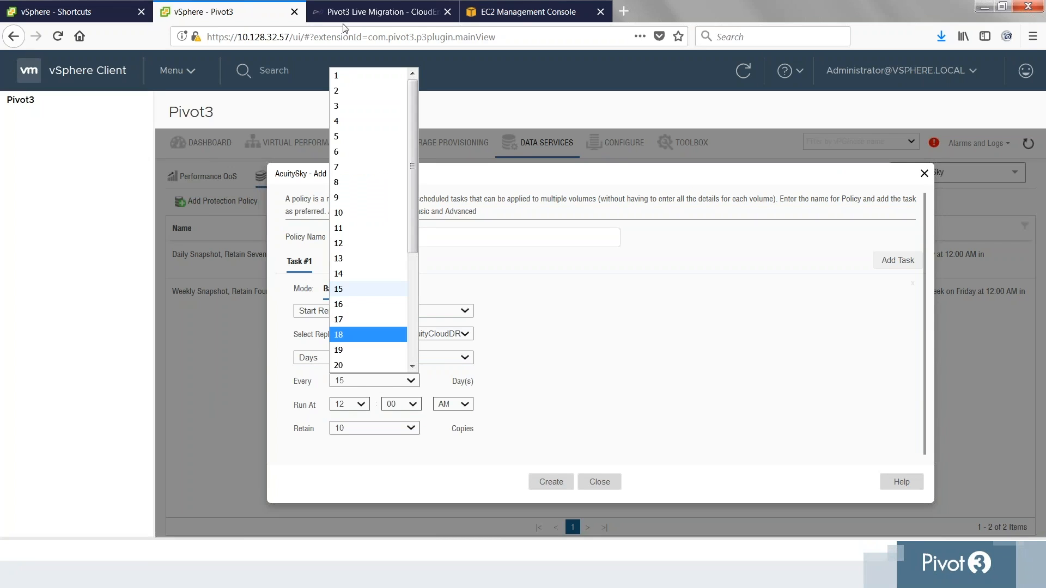
left_click(372, 75)
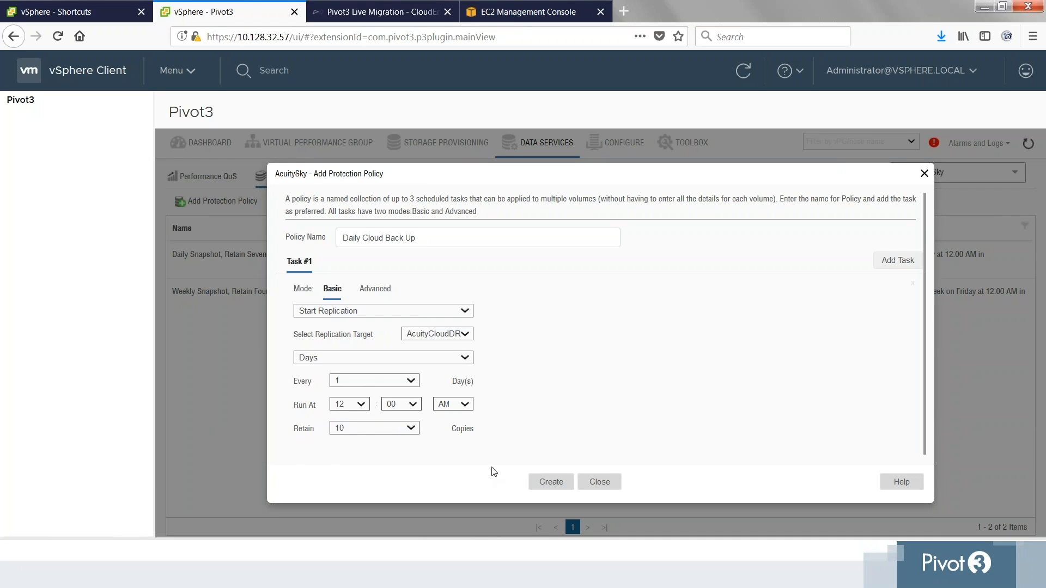
left_click(552, 482)
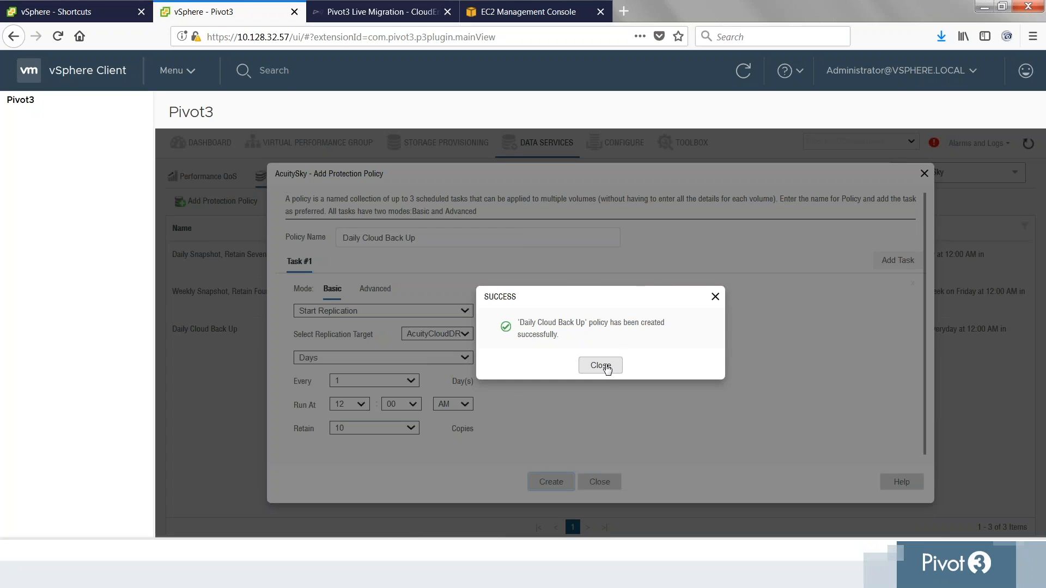
left_click(601, 366)
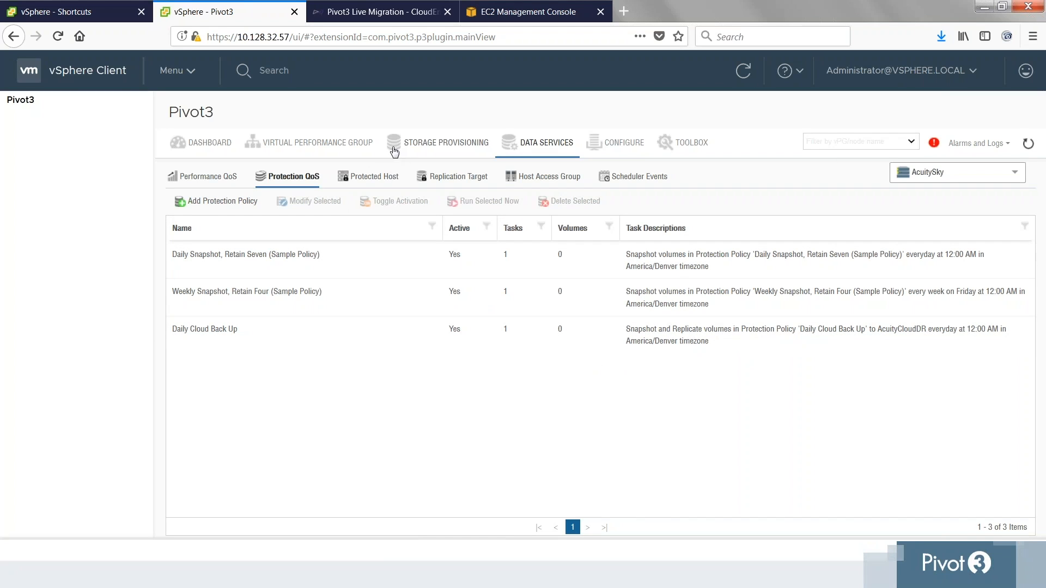
Sort the Acuity storage volumes by size and open the CloudTest volume for modification.
left_click(445, 145)
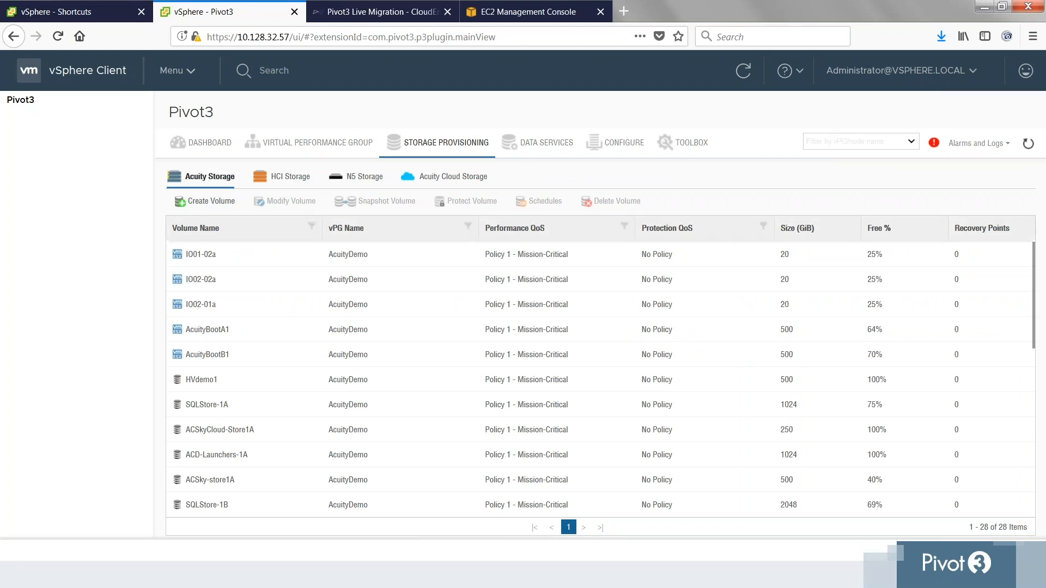
left_click(810, 230)
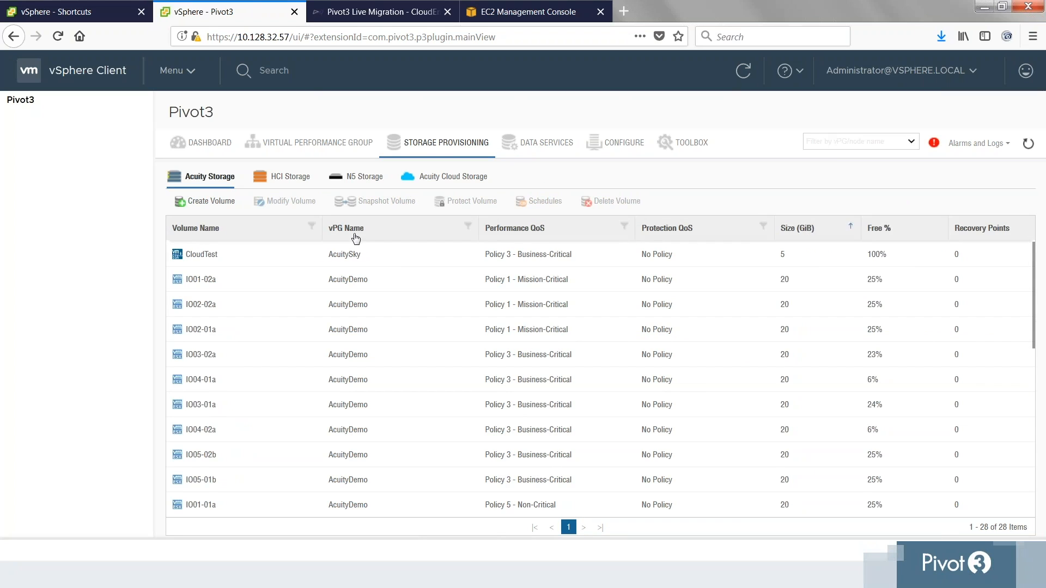
left_click(296, 265)
left_click(282, 202)
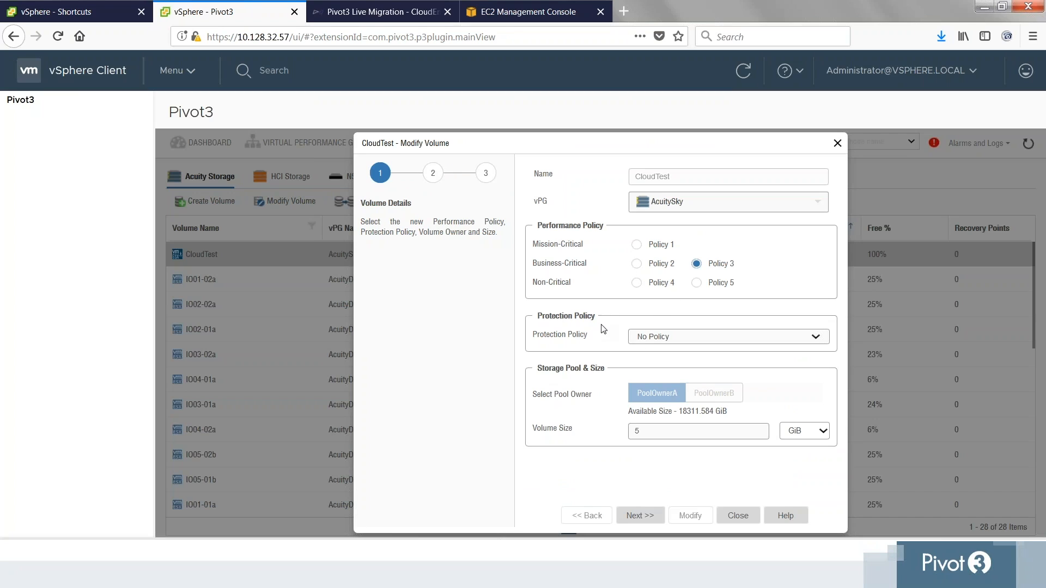
Assign the Daily Cloud Back Up protection policy to the CloudTest volume and apply the modification.
left_click(669, 337)
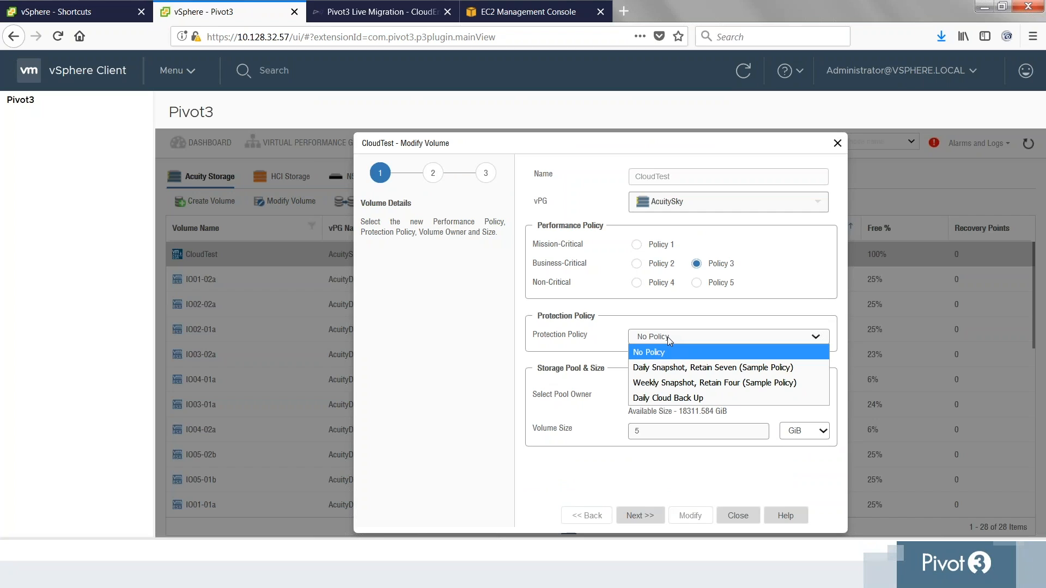
left_click(665, 398)
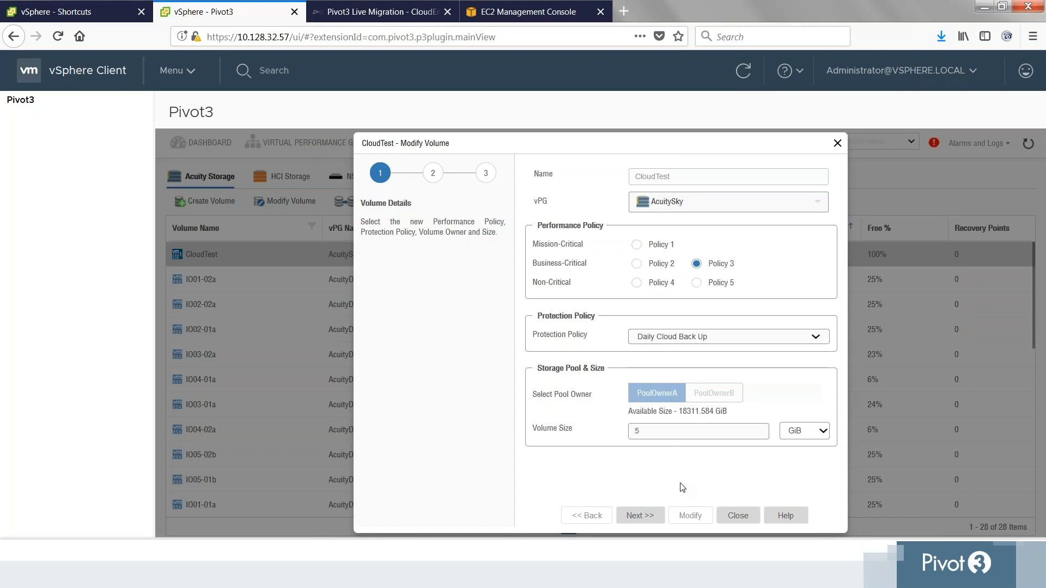
left_click(652, 520)
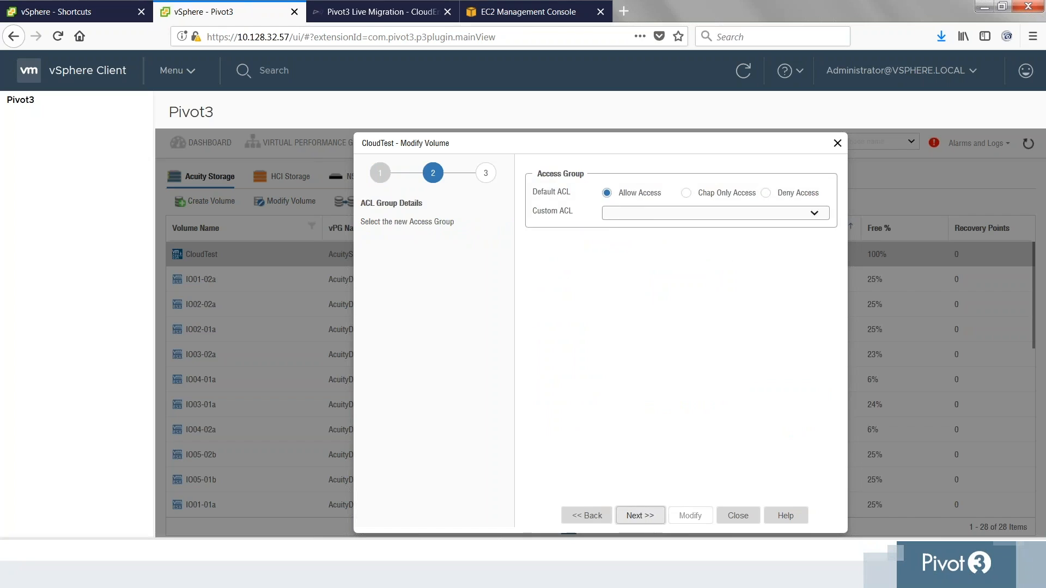
left_click(652, 521)
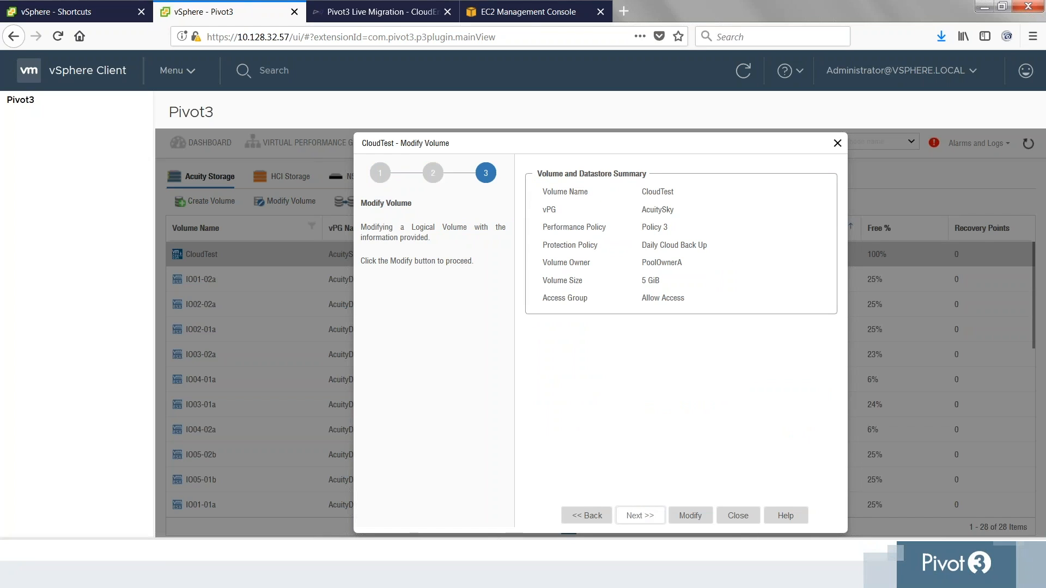
left_click(691, 516)
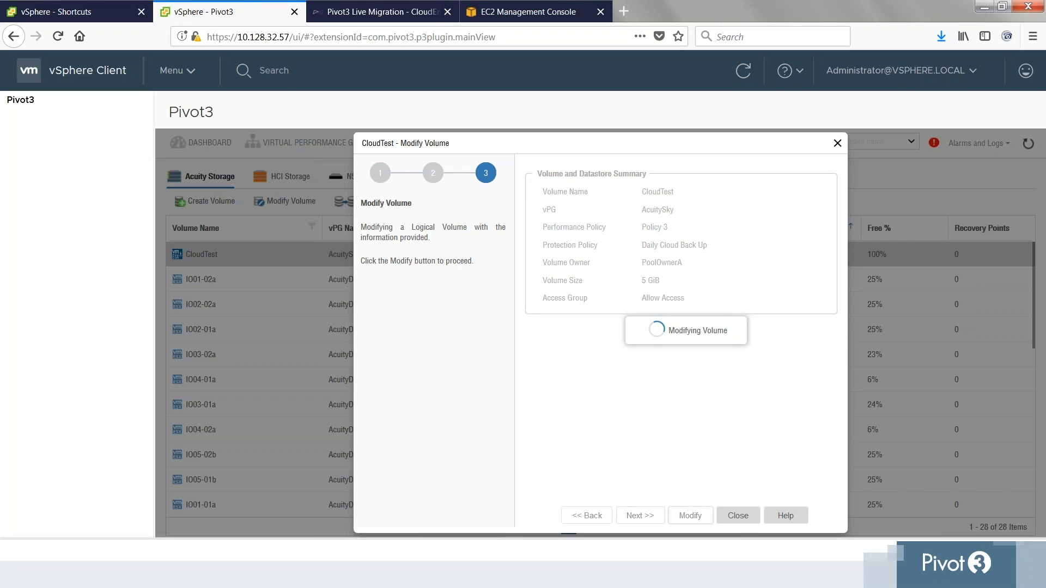
left_click(737, 516)
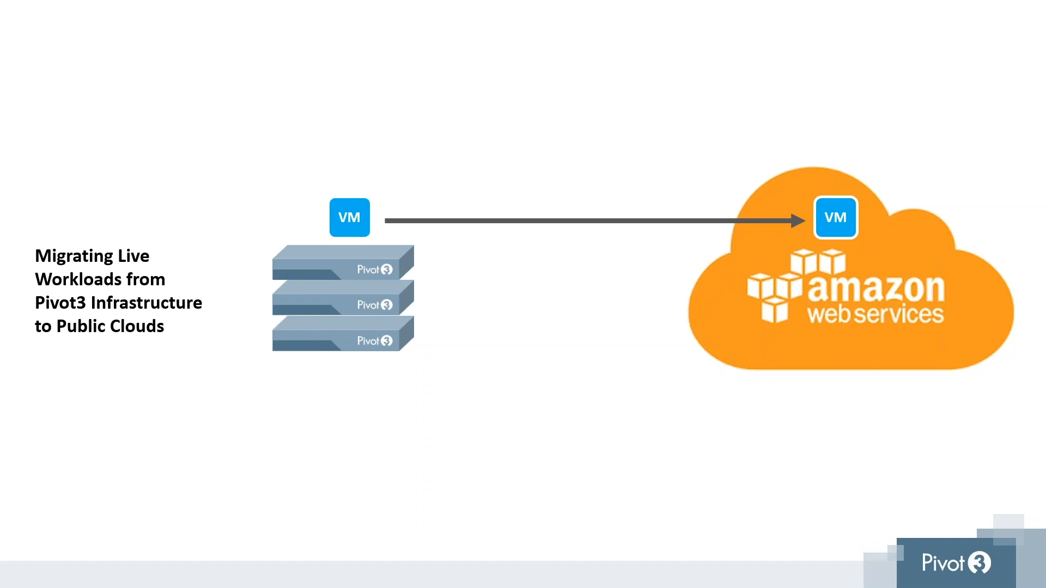
Switch to the vSphere Client, view the ACSky-CldEnd02 and ACSky-CldEnd01 VM summaries, and minimize the remote session after viewing its WordPress site.
key("alt+Tab")
left_click(83, 18)
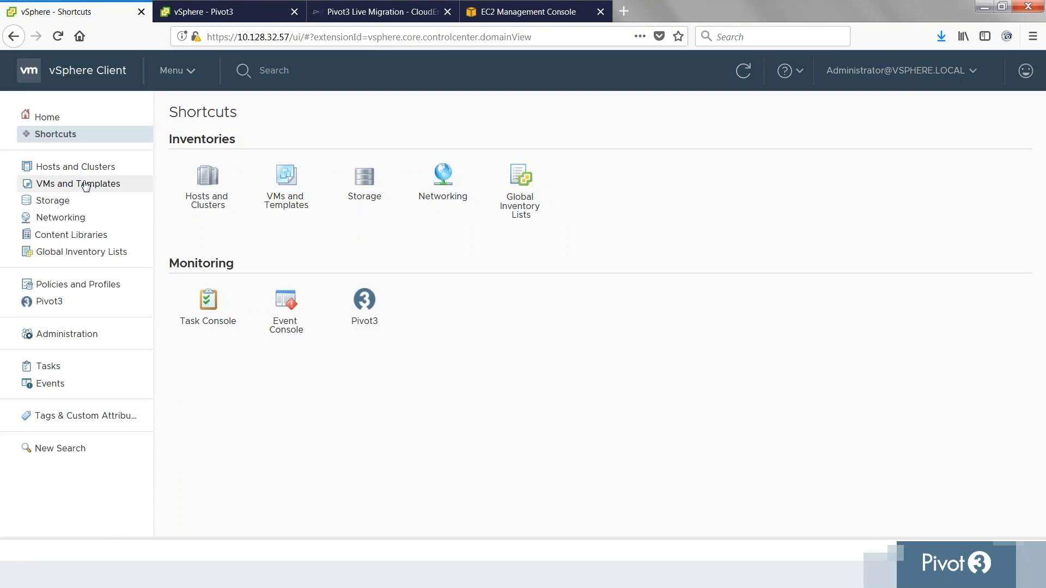
left_click(85, 184)
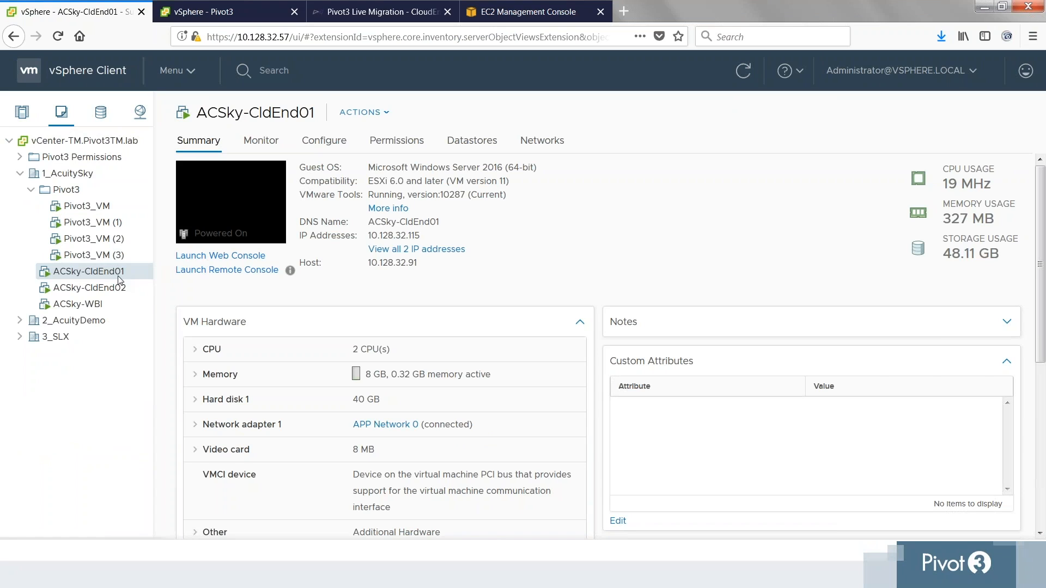
left_click(125, 289)
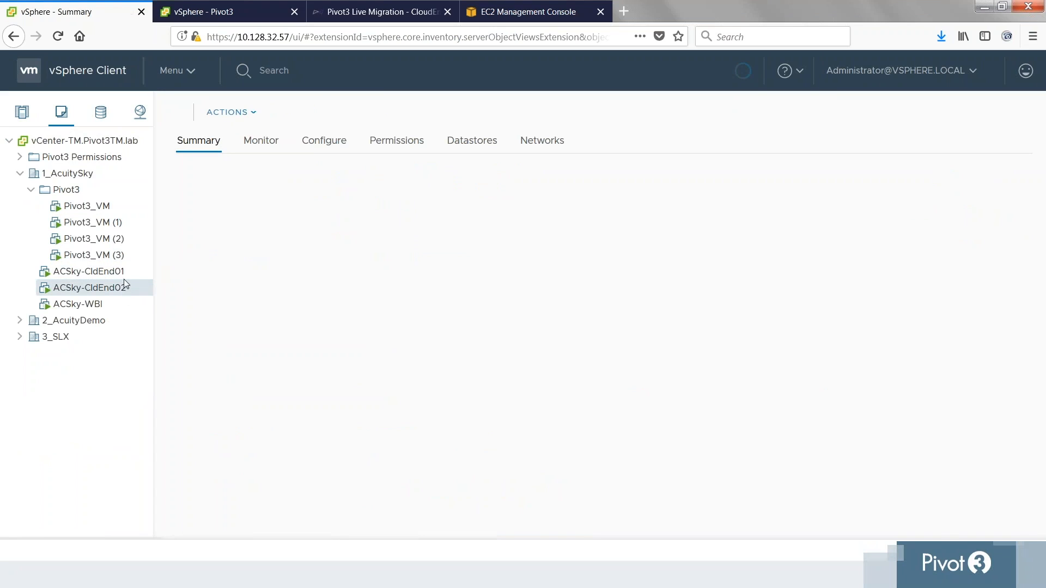
left_click(125, 275)
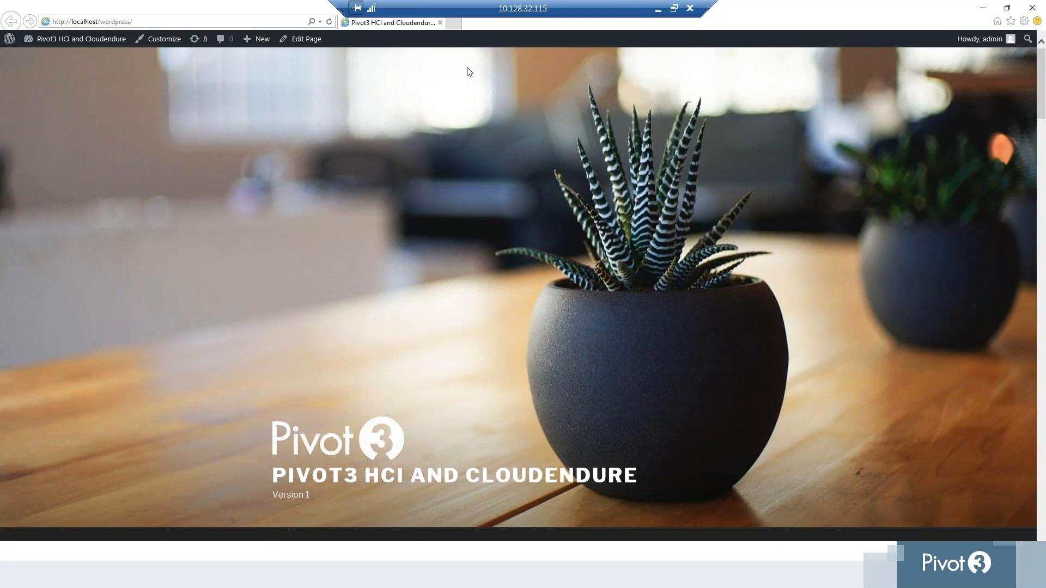
left_click(659, 8)
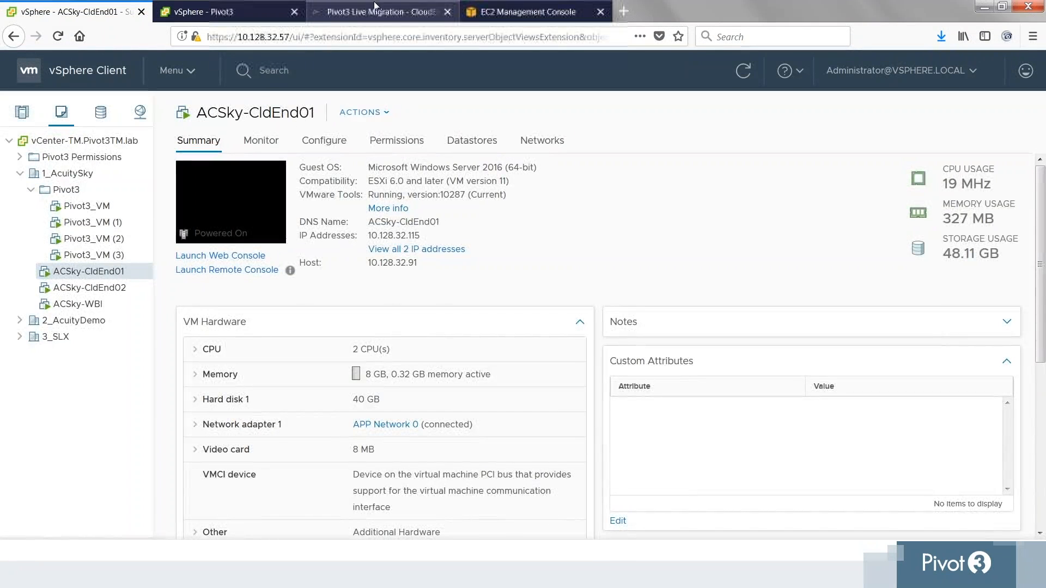
Switch to the Pivot3 Live Migration project in CloudEndure, refresh its machine list, and minimize the browser.
left_click(370, 12)
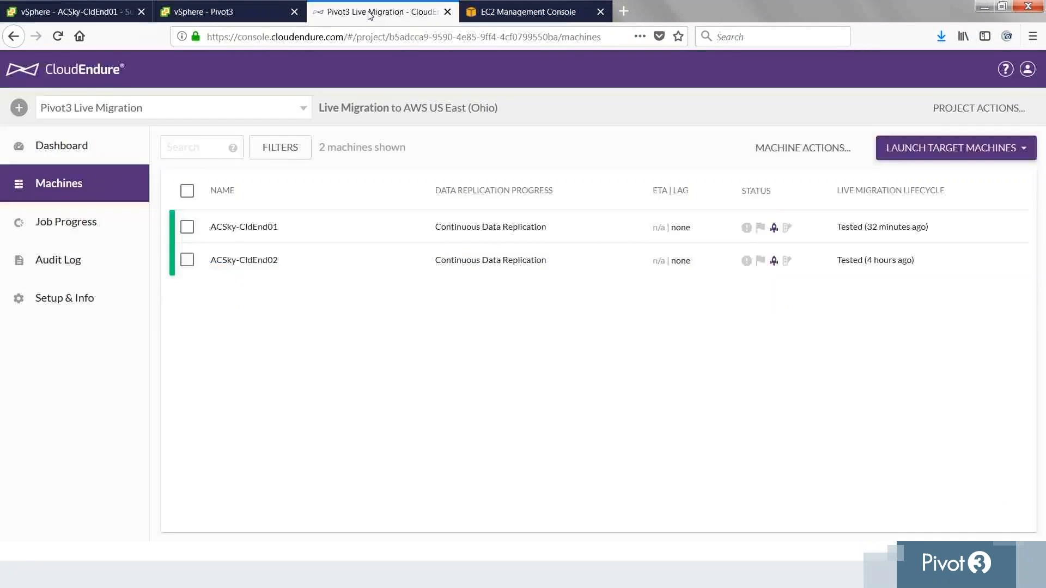
key("F5")
left_click(984, 7)
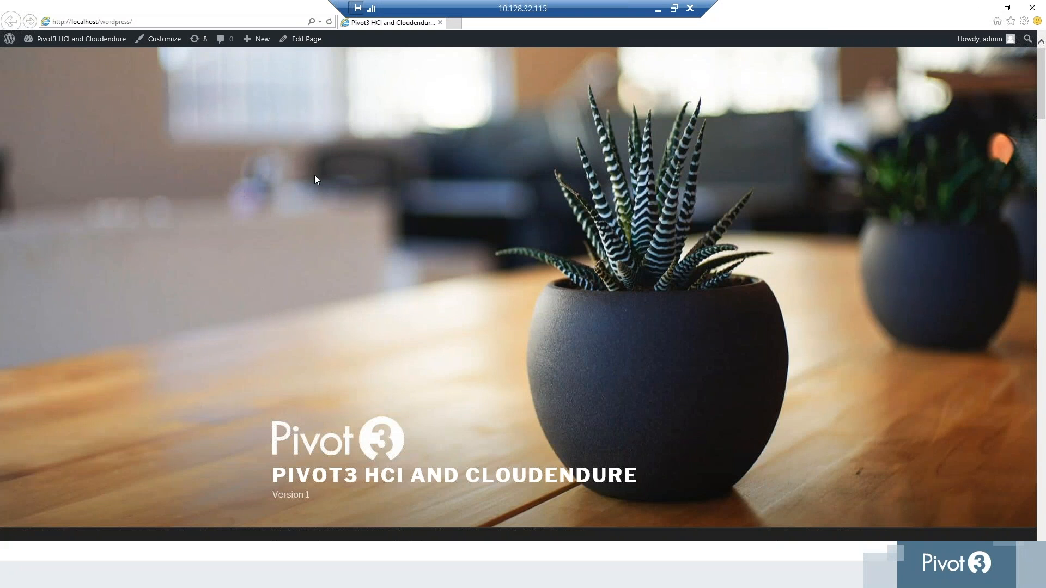
Customize the WordPress site's tagline to Version 2.1.4, publish the change, and minimize the remote session.
left_click(164, 39)
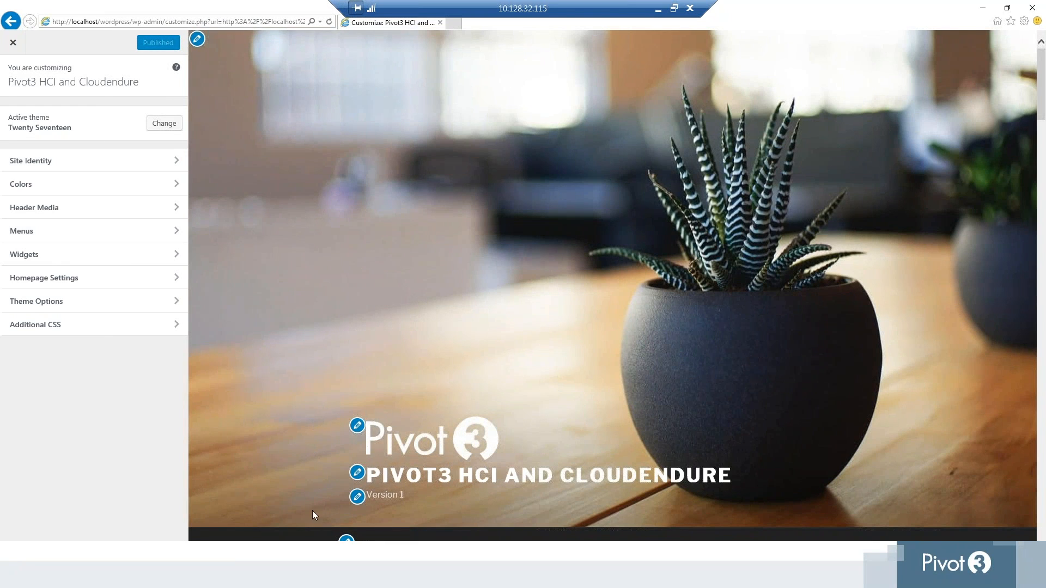
left_click(358, 497)
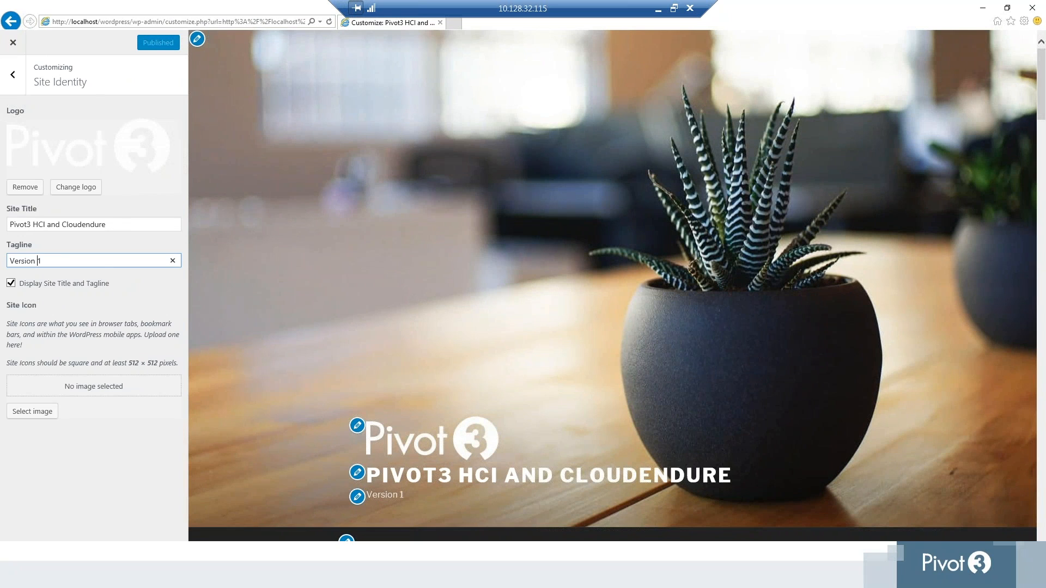
double_click(39, 261)
type("2.1.4")
left_click(140, 42)
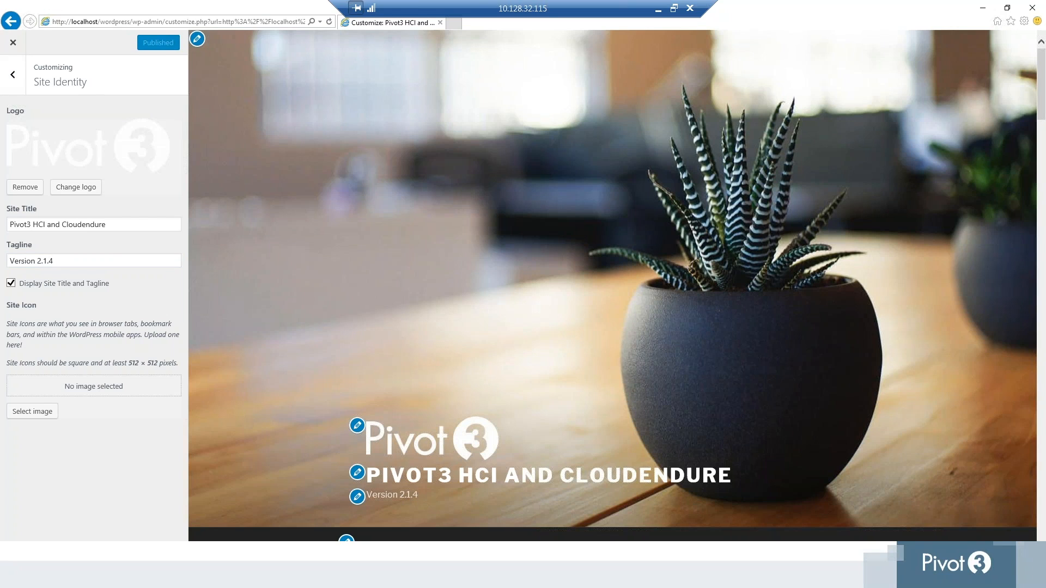
left_click(658, 7)
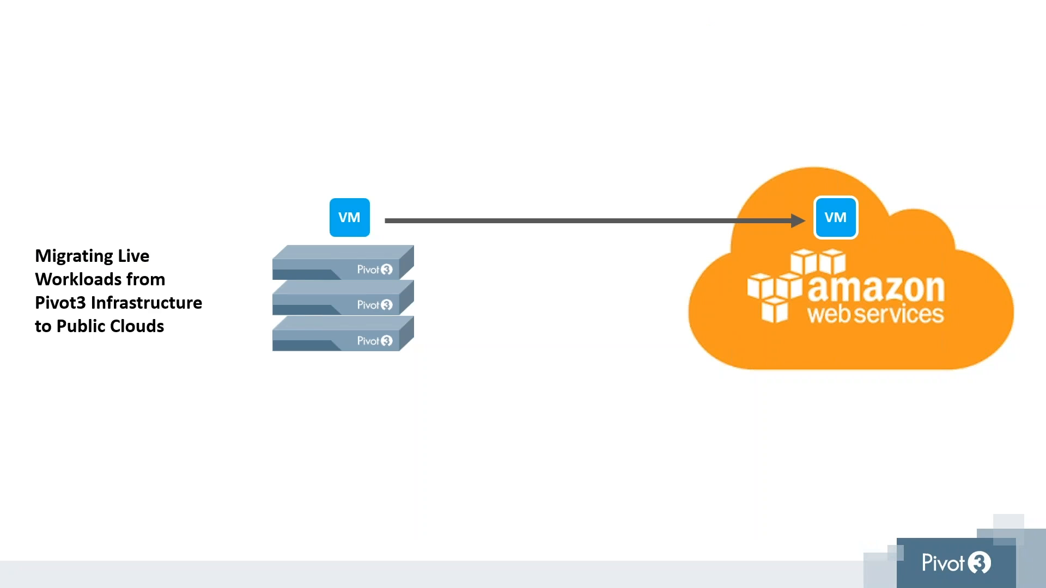
End the slide show, switch to the CloudEndure console in Firefox, and refresh the machine list.
key("Escape")
key("alt+Tab")
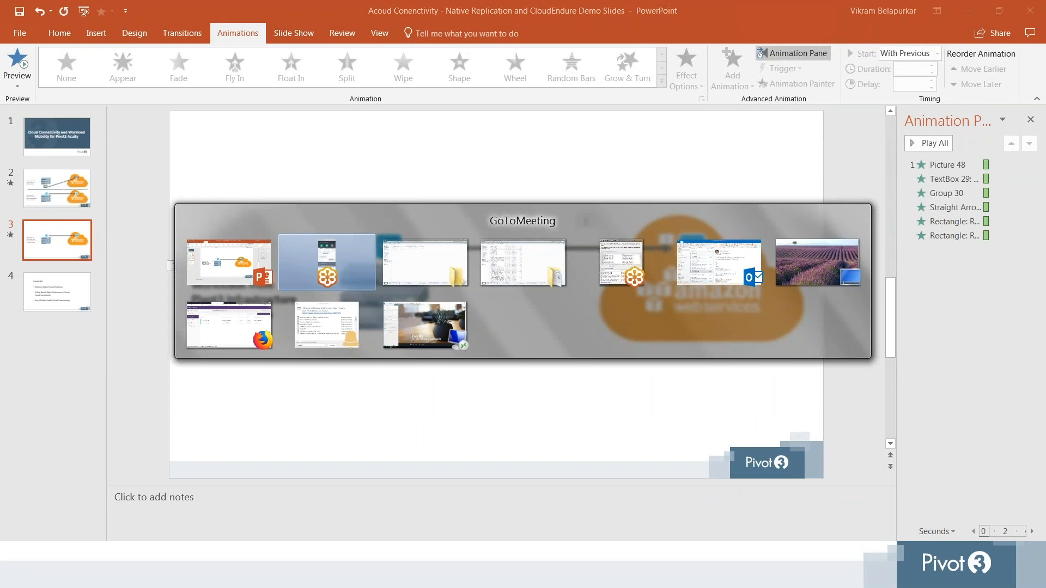
left_click(228, 324)
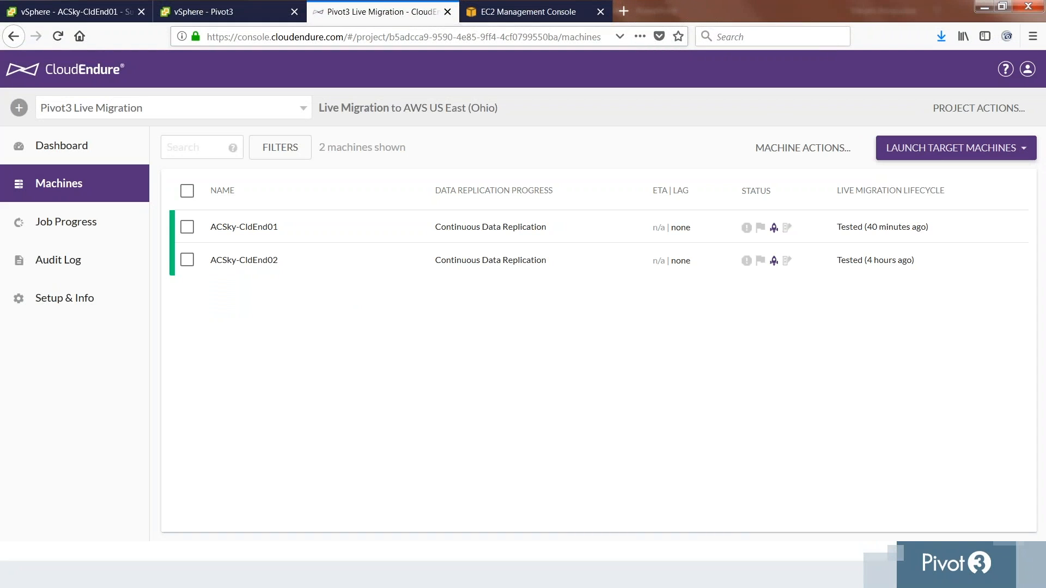
key("F5")
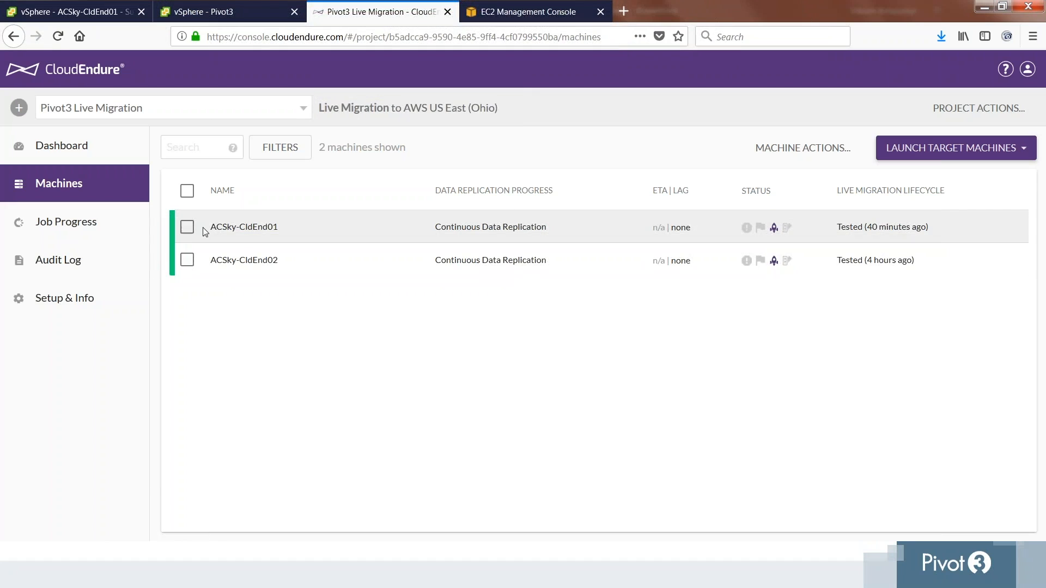
Launch a target machine for ACSky-CldEnd01 in Test Mode and confirm the launch.
left_click(187, 227)
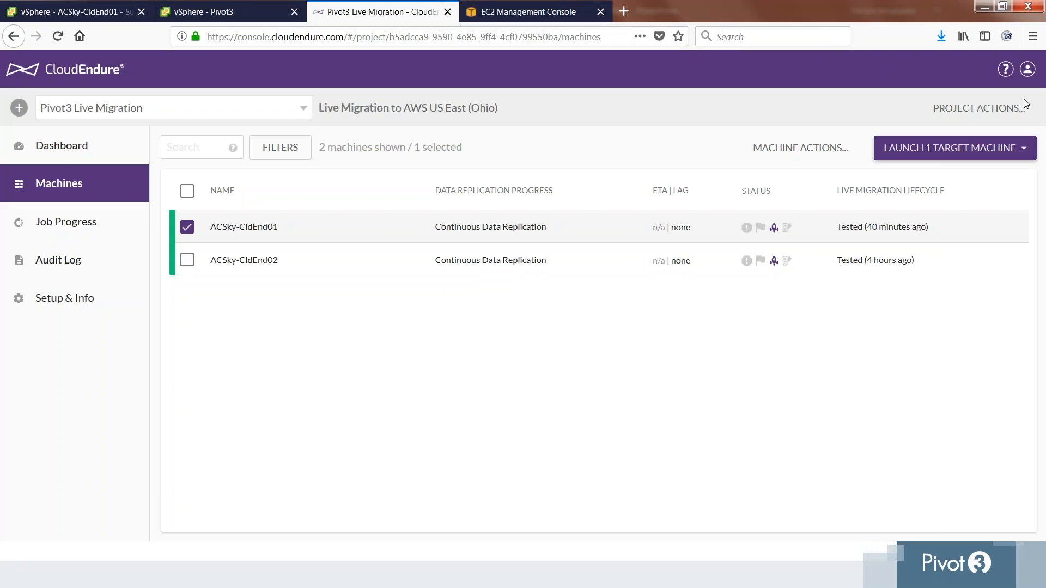
left_click(985, 149)
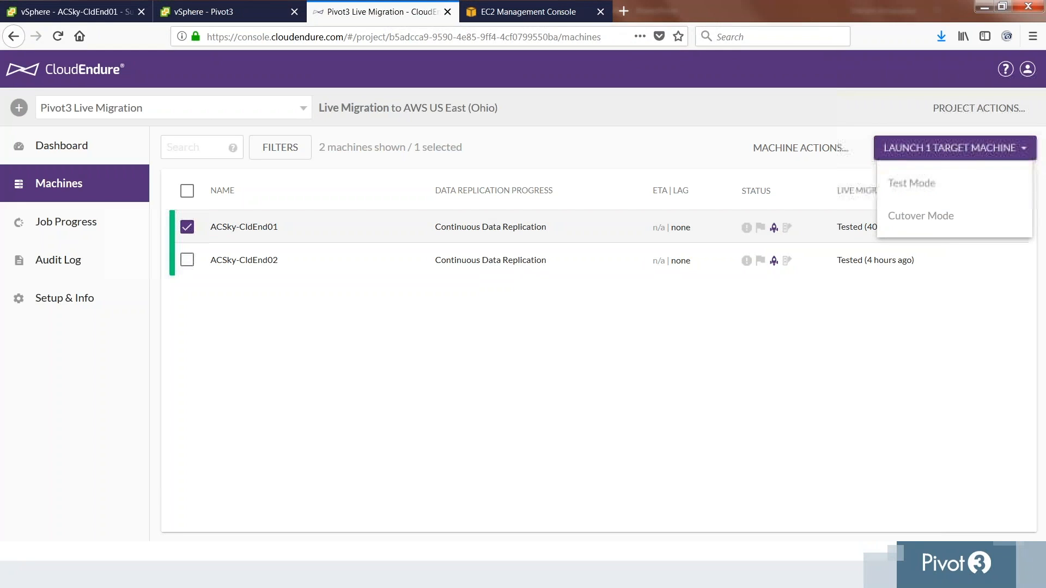
left_click(927, 186)
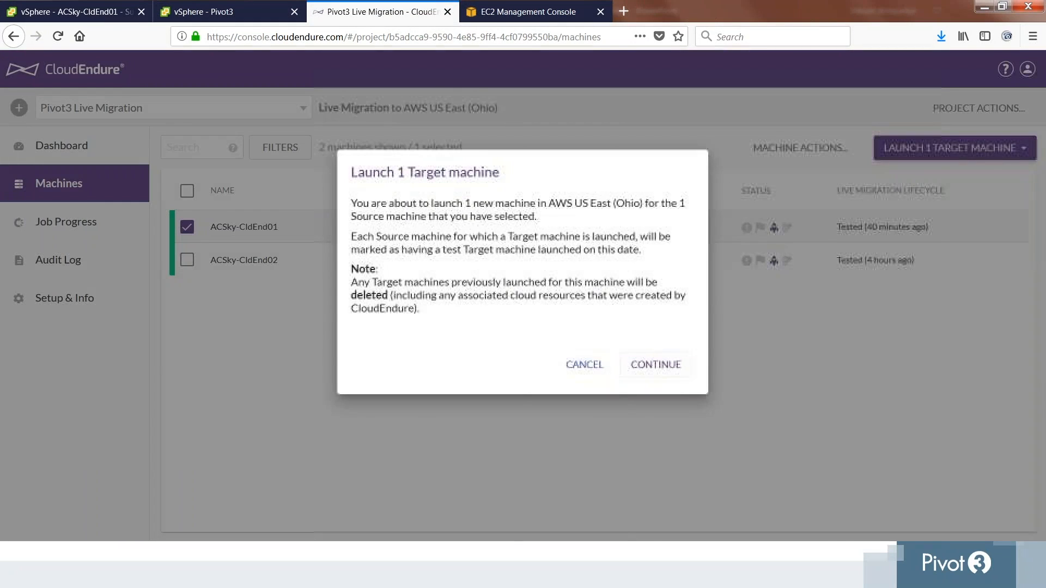
left_click(658, 369)
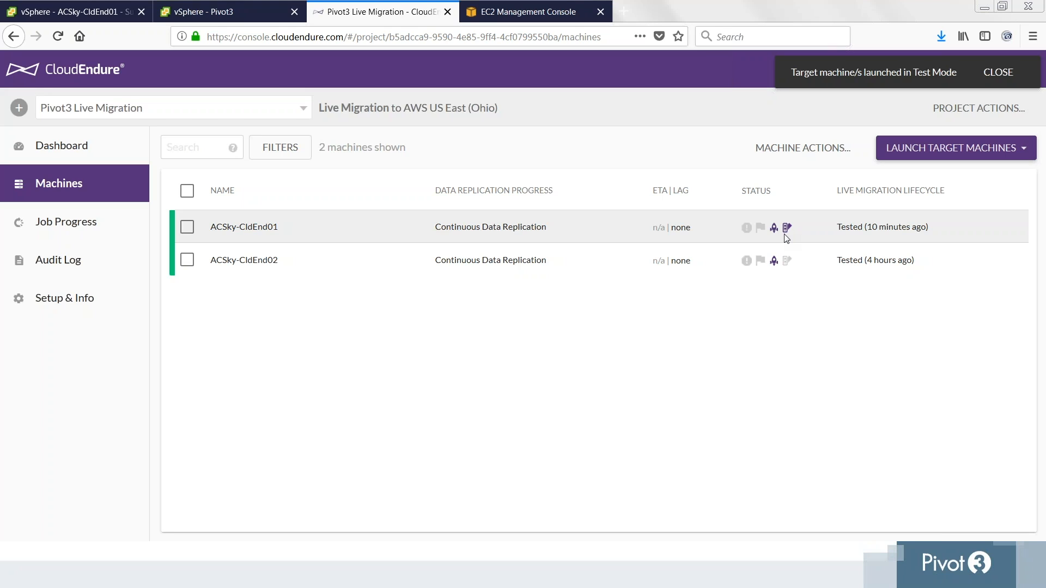
In the EC2 Management Console, list the running instances from the EC2 Dashboard and select the running ACSky-CldEnd01 instance.
left_click(524, 11)
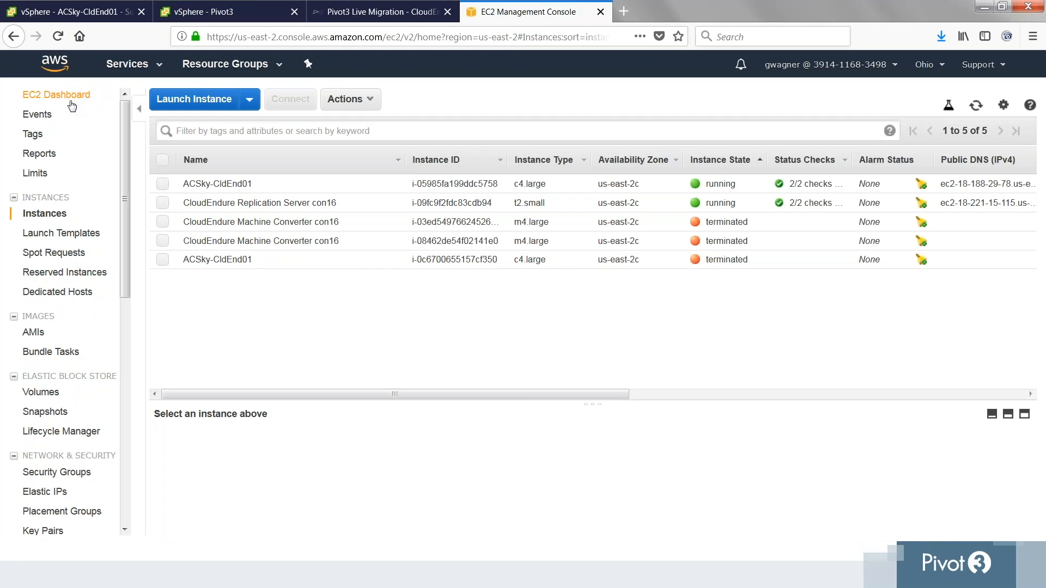
left_click(69, 101)
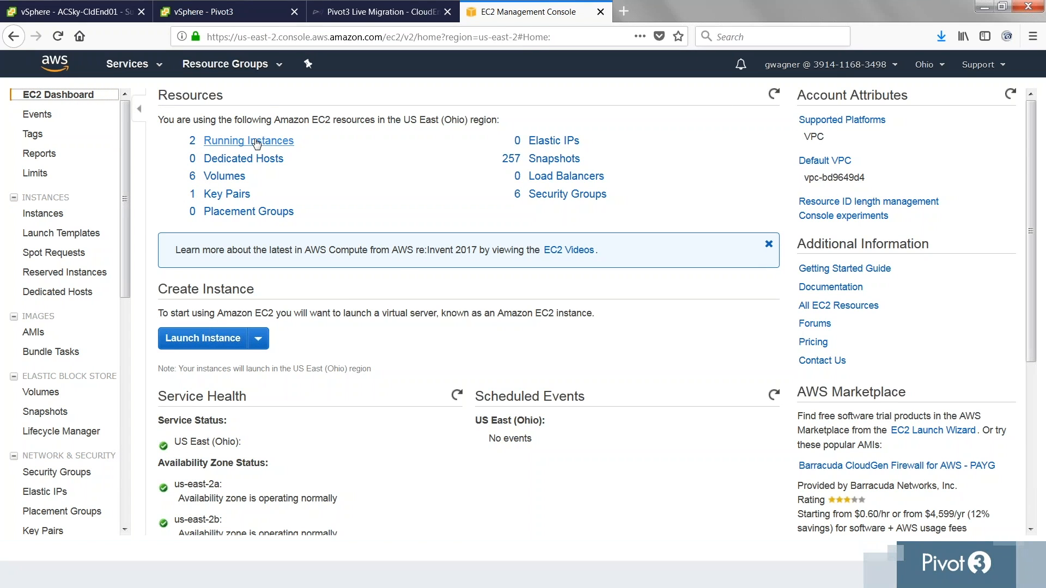
left_click(257, 142)
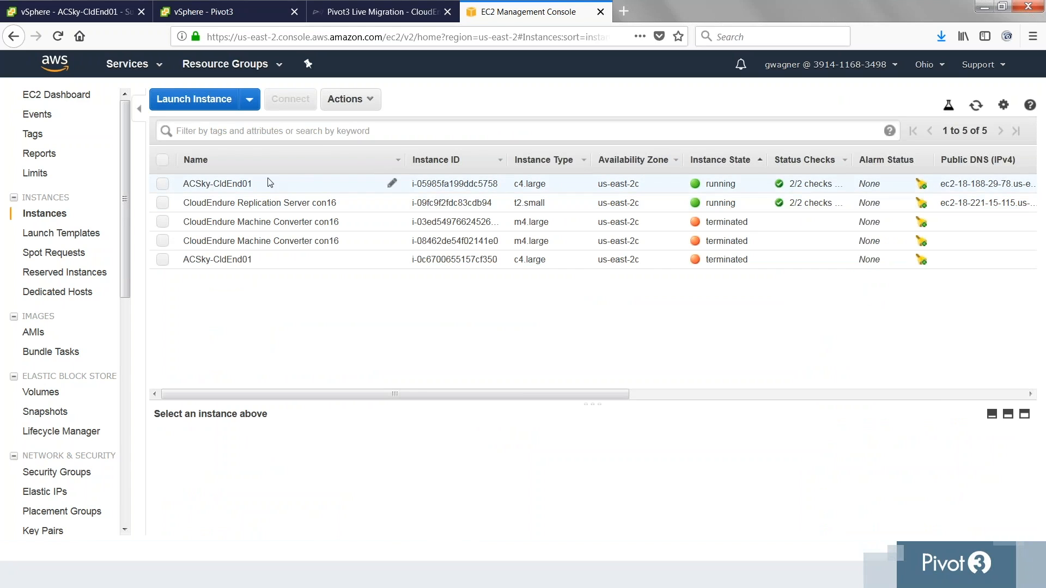
left_click(166, 186)
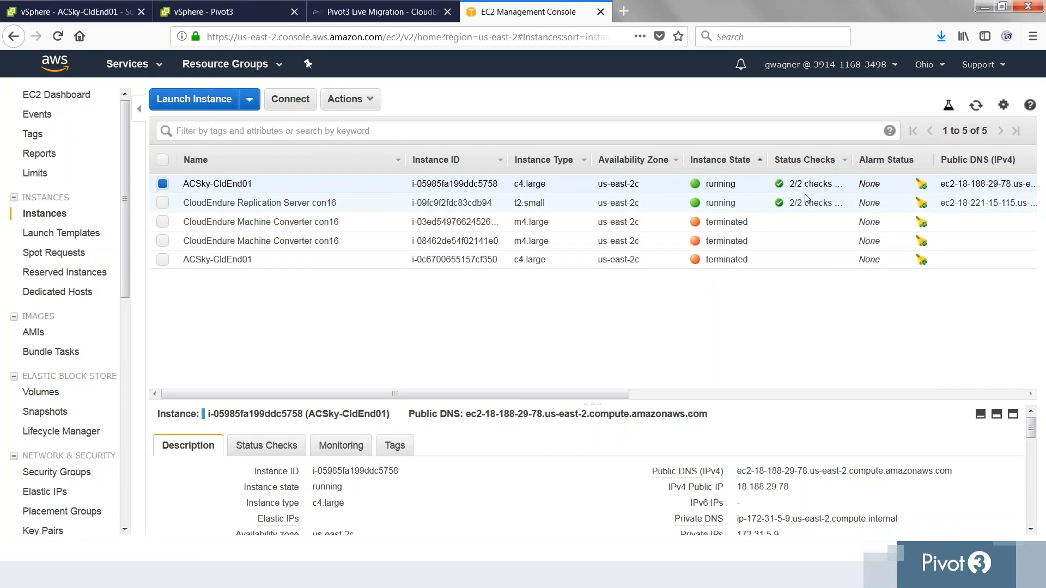
Download the instance's remote desktop file, open it with Remote Desktop Connection, and connect with the unknown publisher warning disabled for this computer.
left_click(287, 100)
left_click(510, 299)
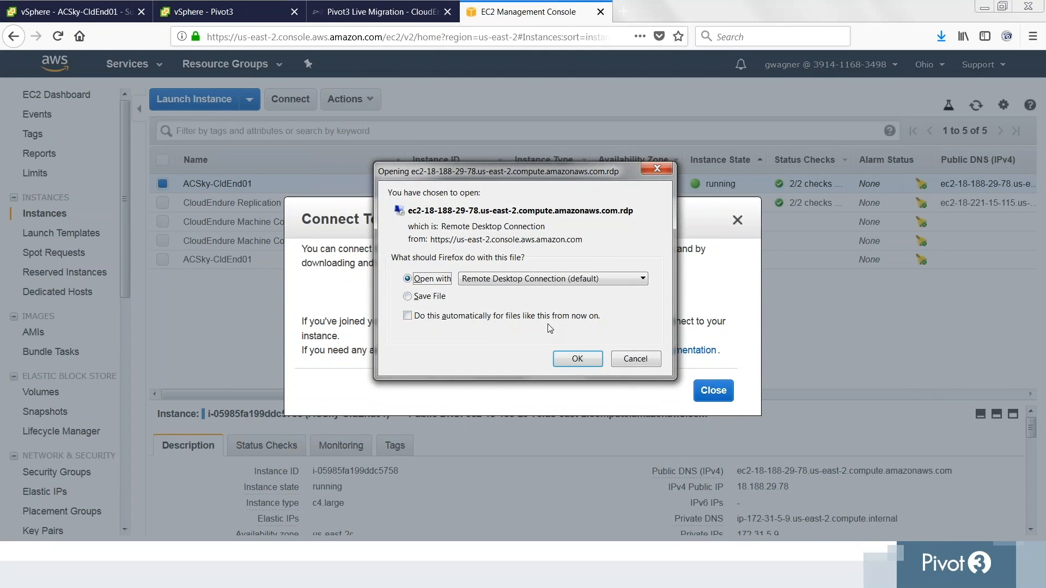
left_click(579, 359)
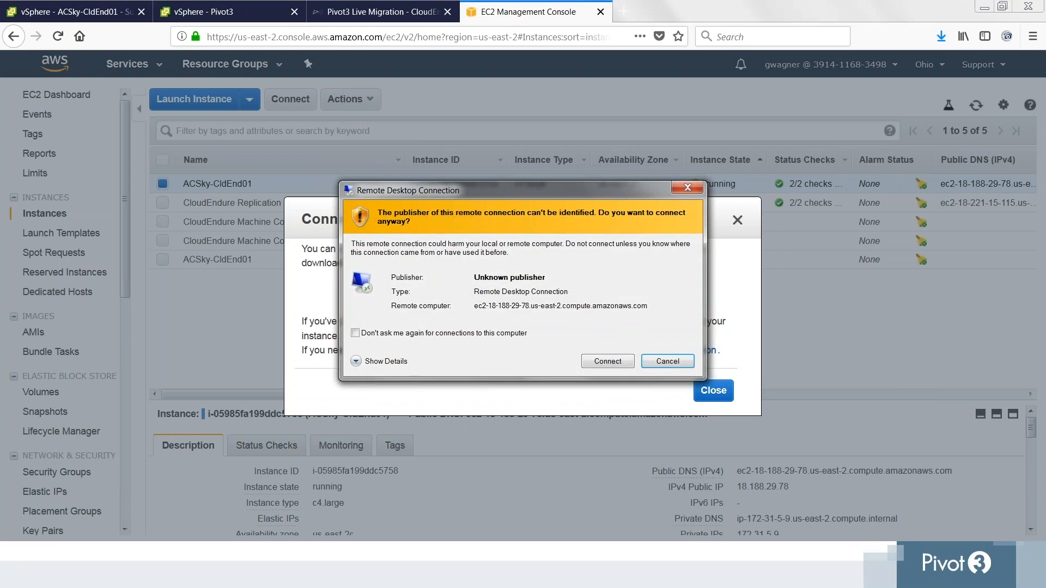
left_click(527, 332)
left_click(620, 366)
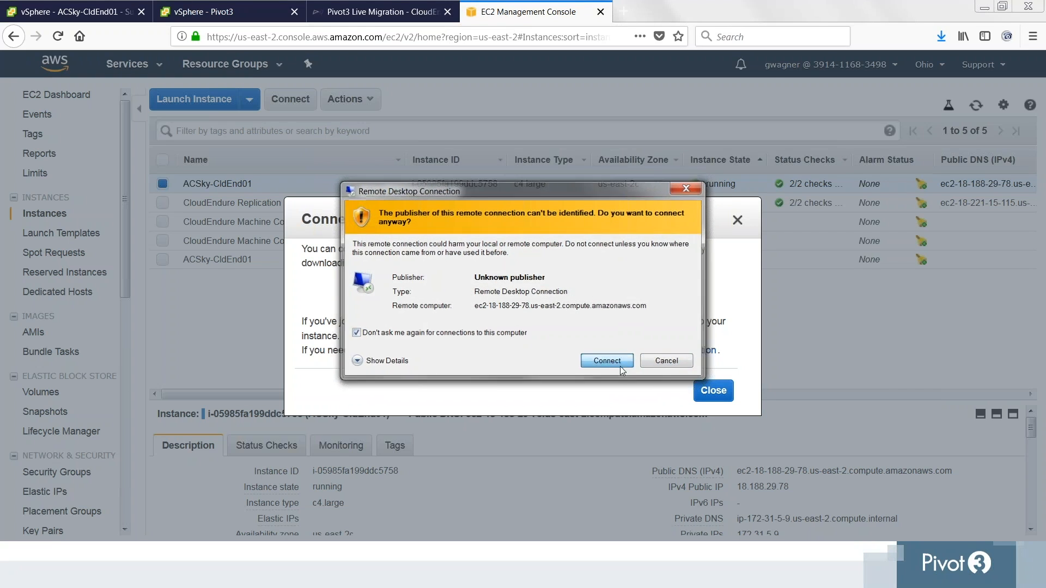
Enter the Administrator account's password and accept the remote computer's certificate, suppressing further prompts for this computer.
type("*******")
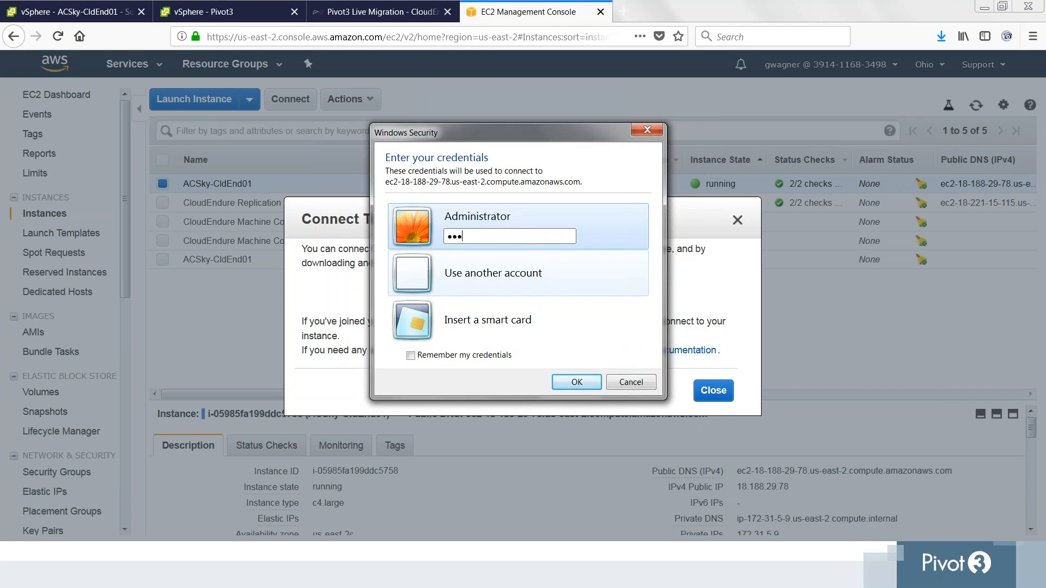
key("Return")
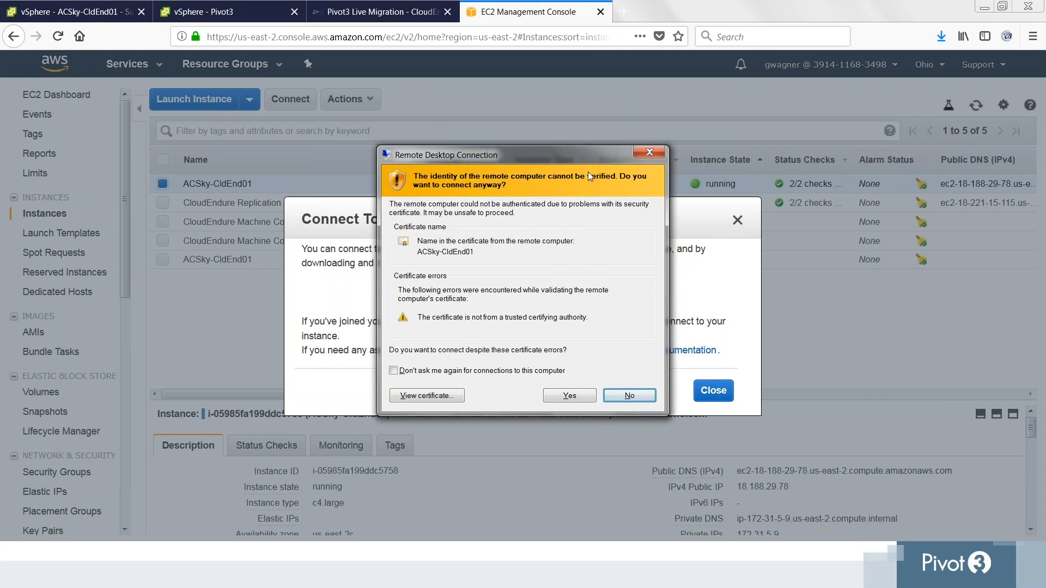
left_click(490, 371)
left_click(575, 395)
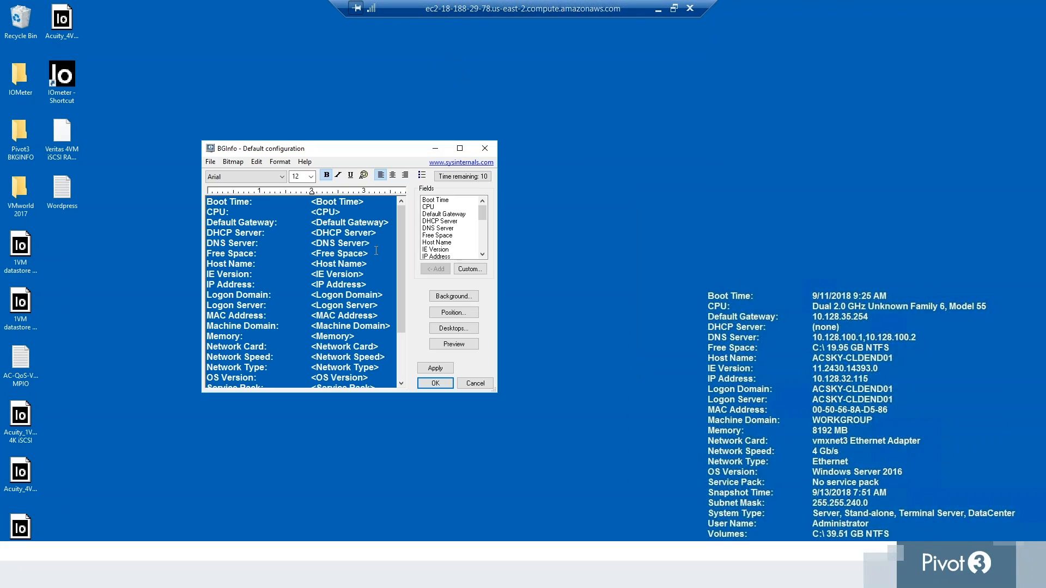
Close the BGInfo window on the migrated machine and check the version tagline on its WordPress site.
left_click(489, 148)
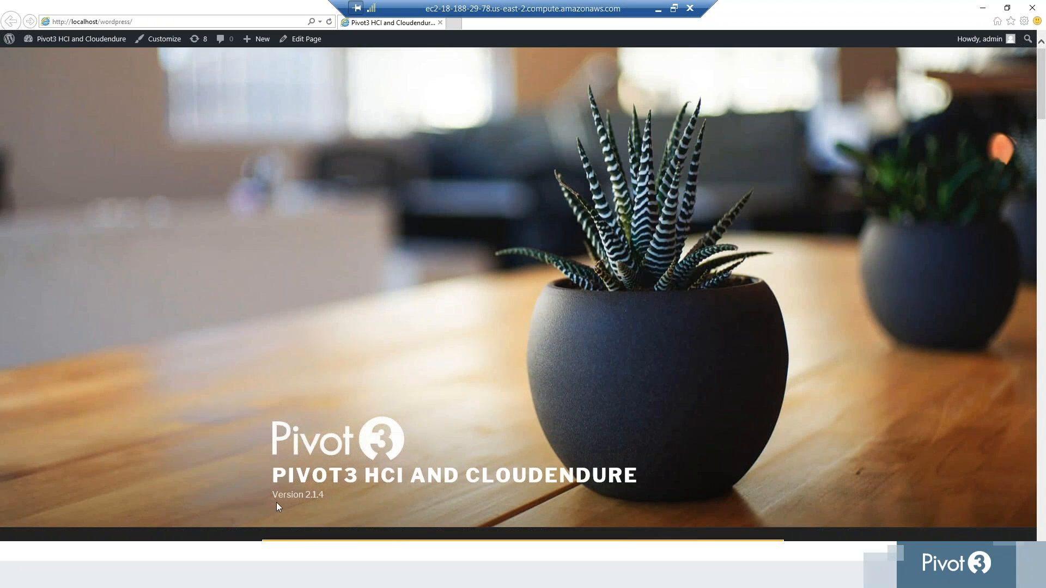
double_click(286, 495)
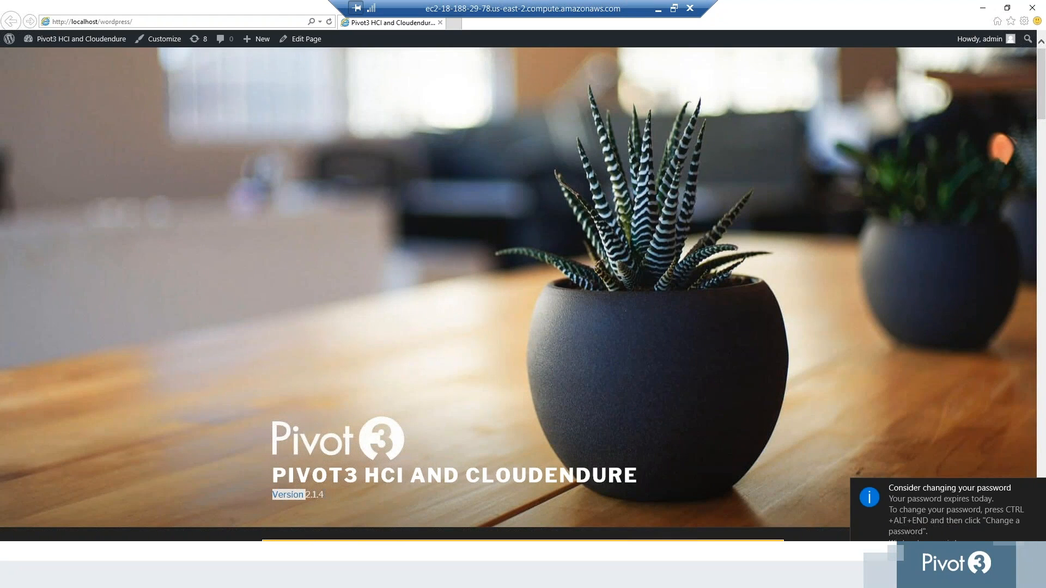
left_click_drag(325, 495, 320, 496)
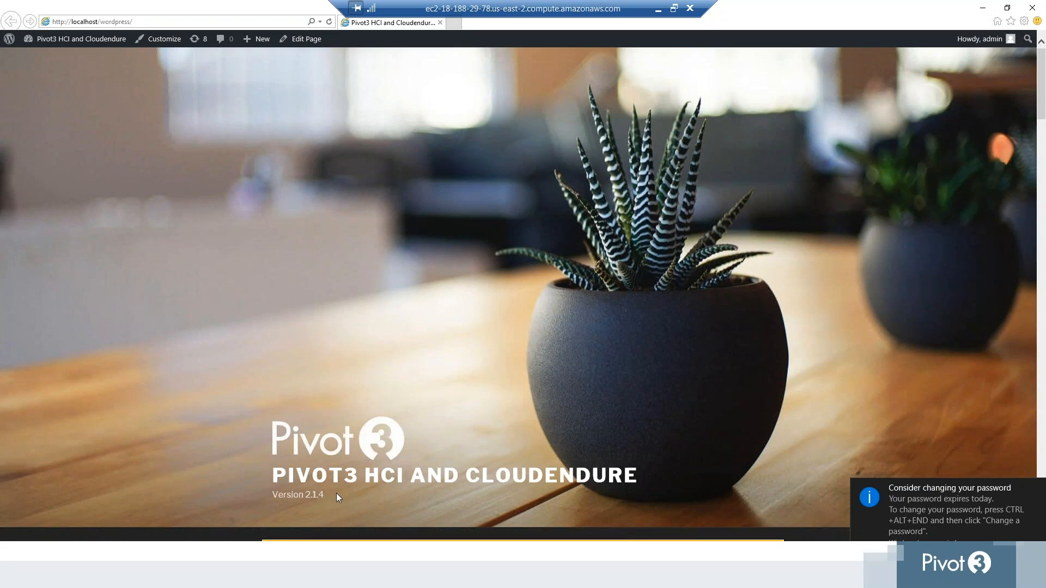